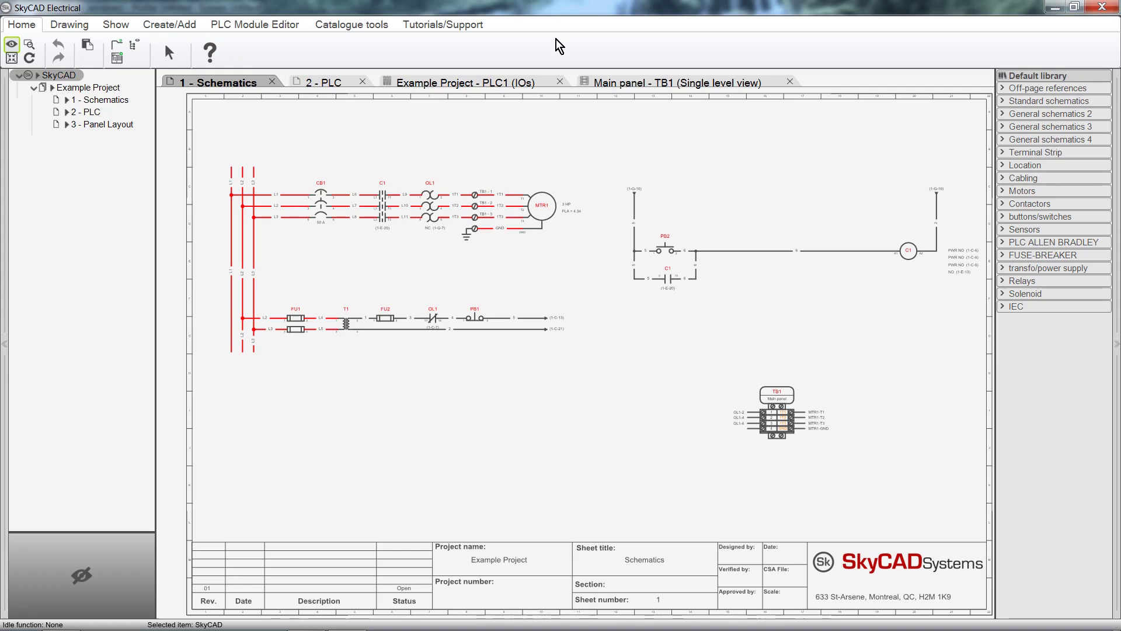
- Select the Example Project node to show its project ribbon tabs
{"action": "left_click", "coordinate": [121, 87]}
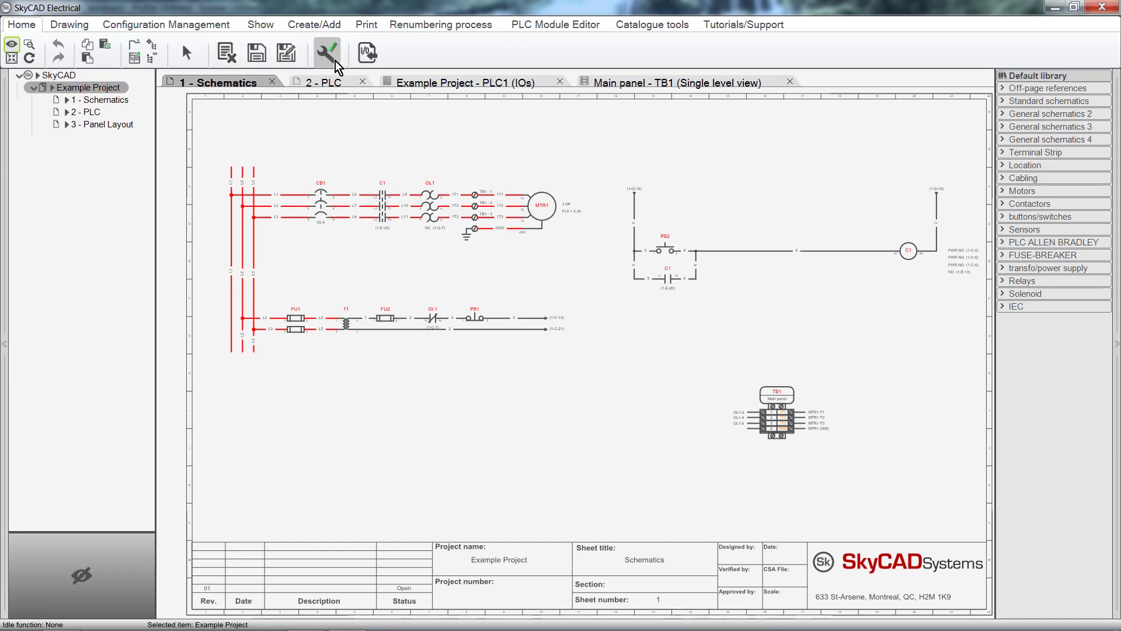
- Browse the Tutorials/Support options, then bring up the Drawing tools for lines, shapes and text
{"action": "left_click", "coordinate": [721, 28]}
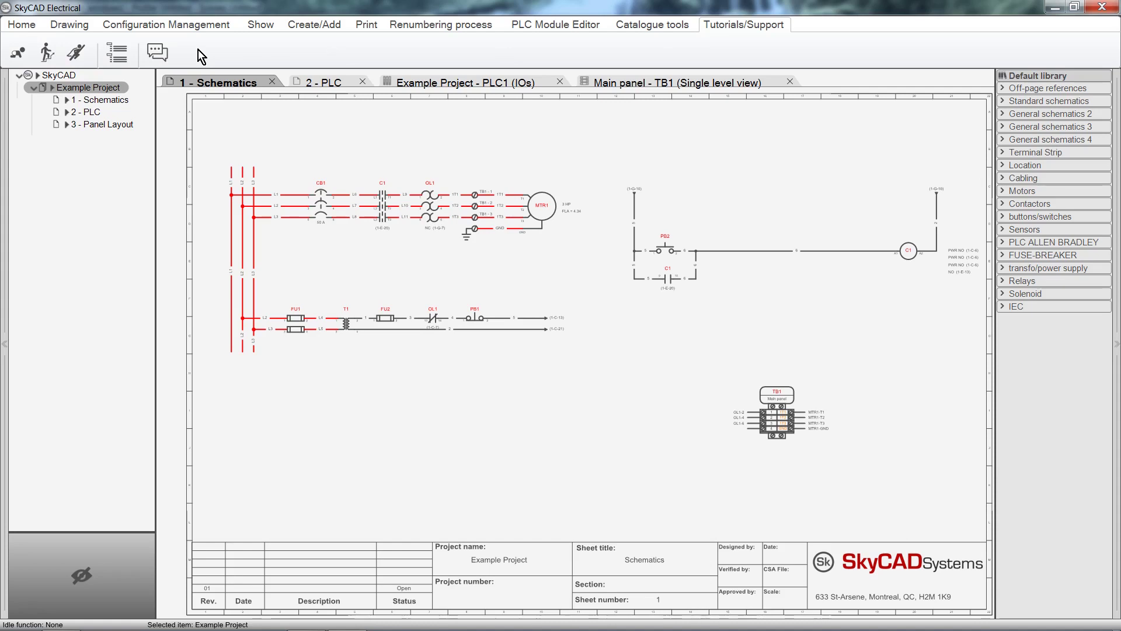
{"action": "left_click", "coordinate": [85, 28]}
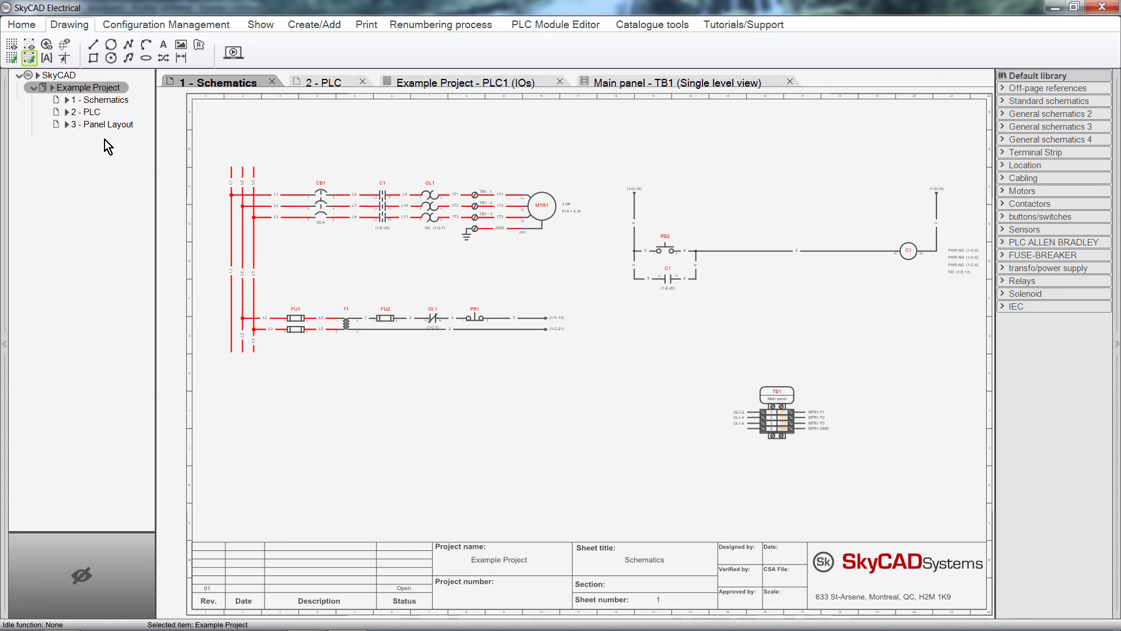
{"action": "left_click", "coordinate": [105, 125]}
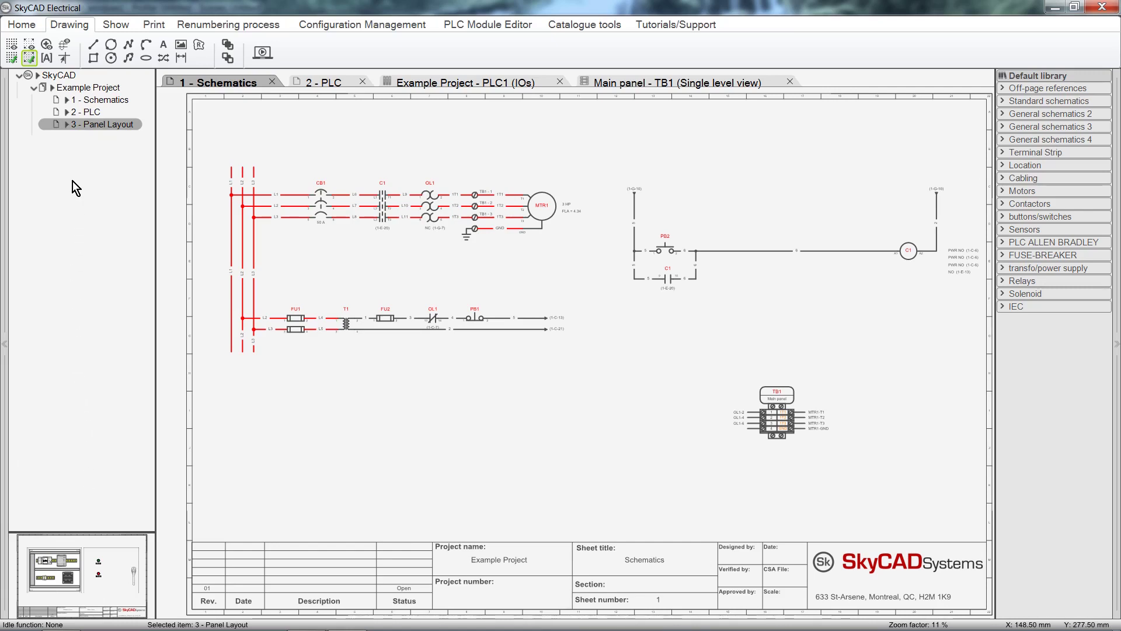
{"action": "mouse_move", "coordinate": [68, 126]}
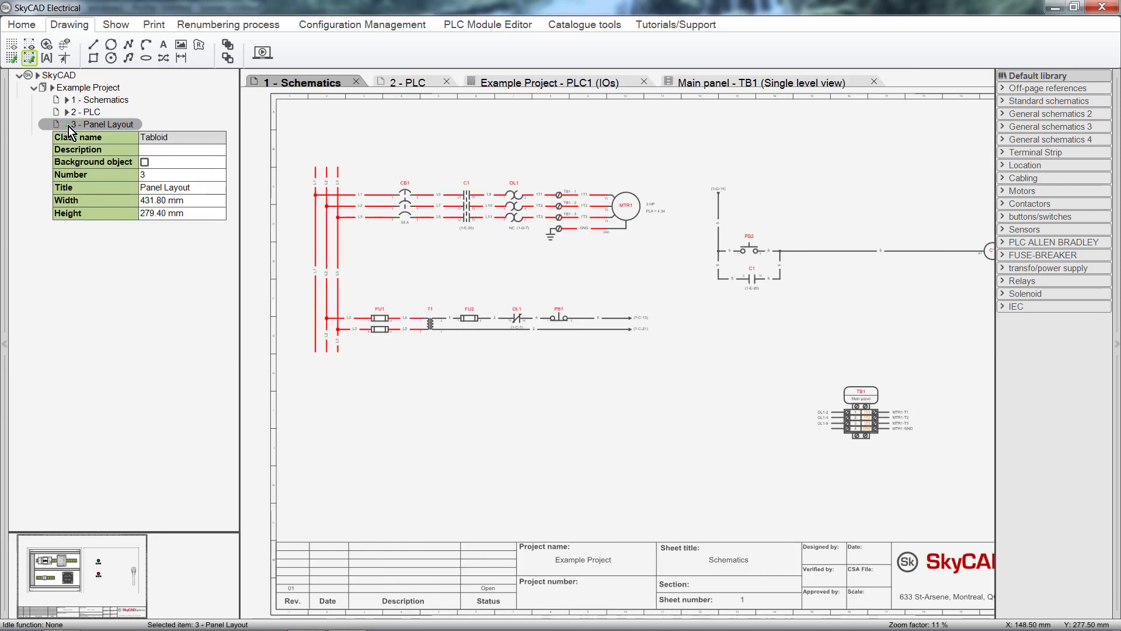
{"action": "double_click", "coordinate": [68, 126]}
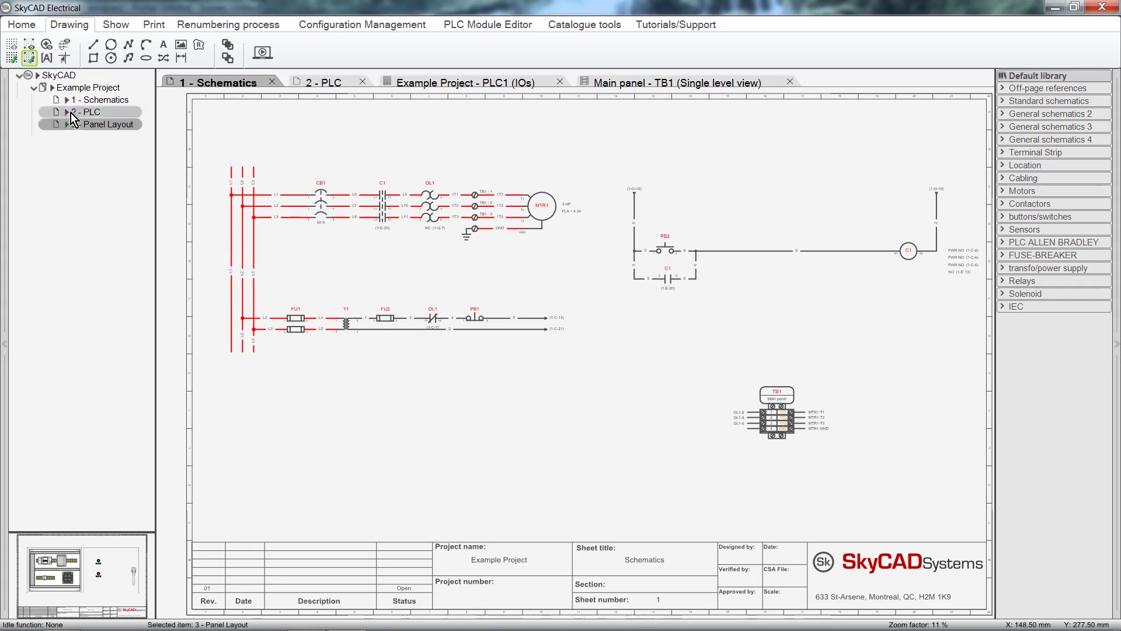
{"action": "left_click", "coordinate": [80, 88]}
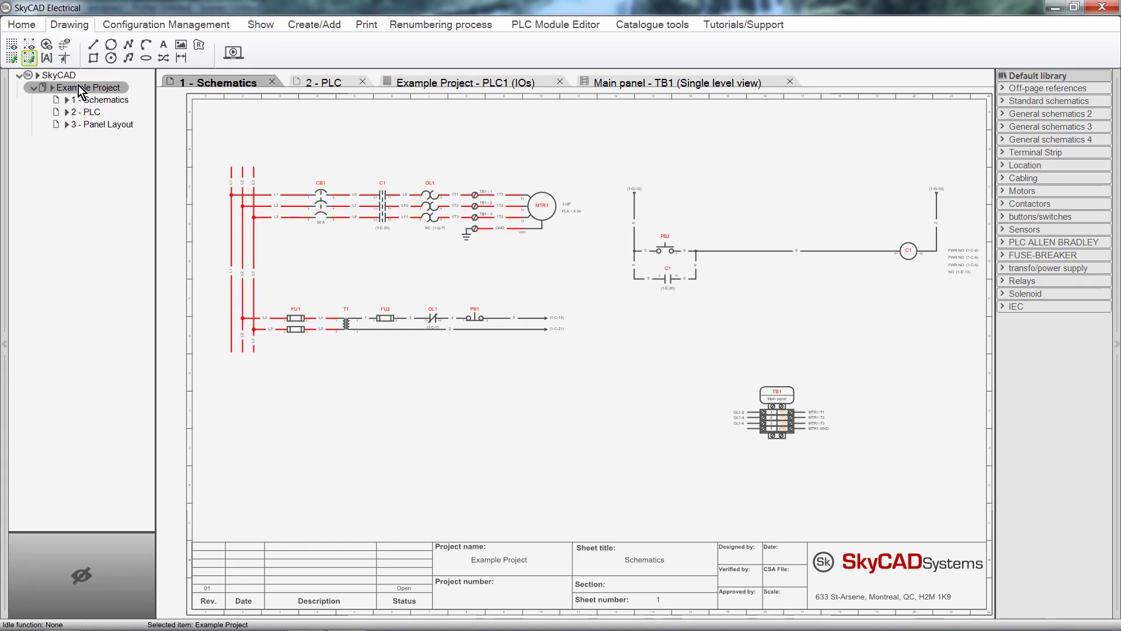
- List the project's components (C1, CB1, DO0, MTR1, PLC1, R1–R16, T1) and locate contactor C1
{"action": "left_click", "coordinate": [252, 31]}
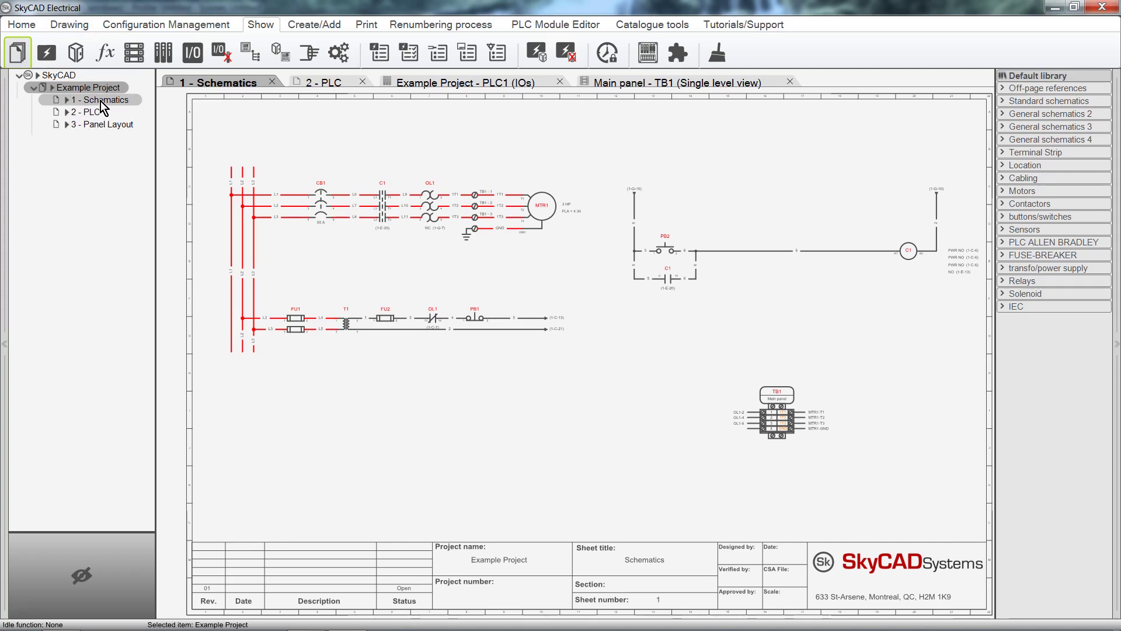
{"action": "left_click", "coordinate": [22, 58]}
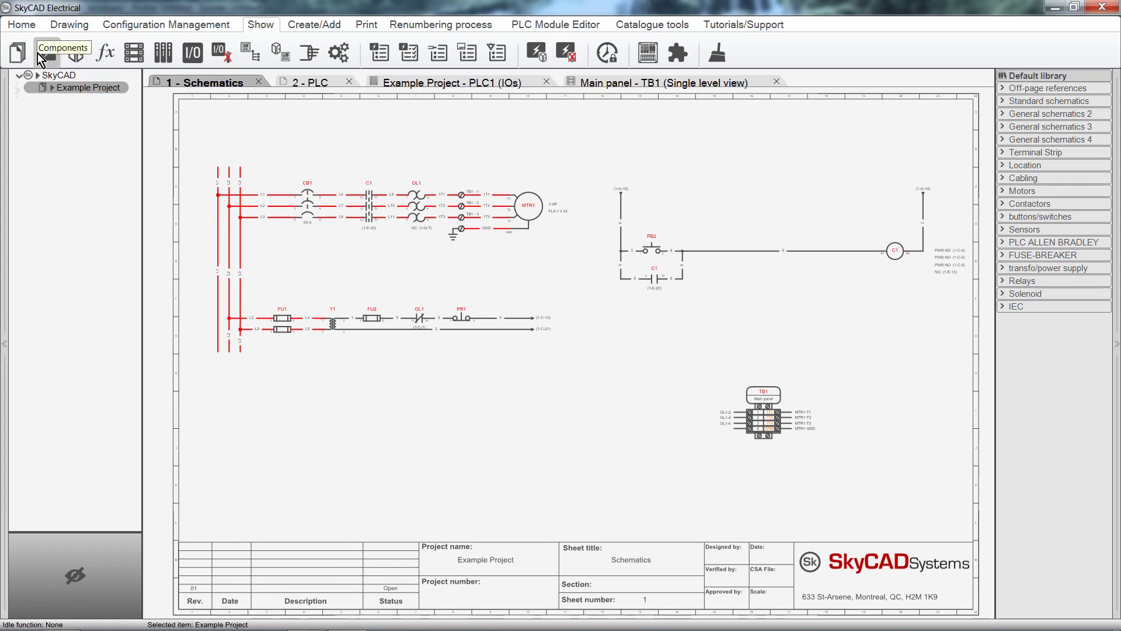
{"action": "left_click", "coordinate": [40, 57]}
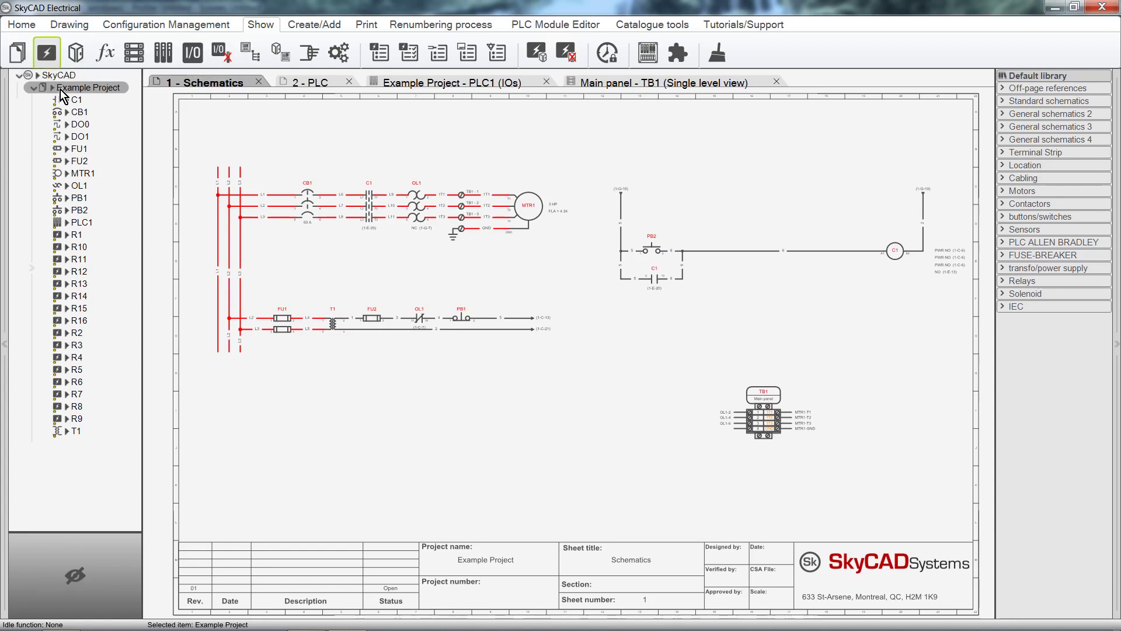
{"action": "left_click", "coordinate": [83, 100]}
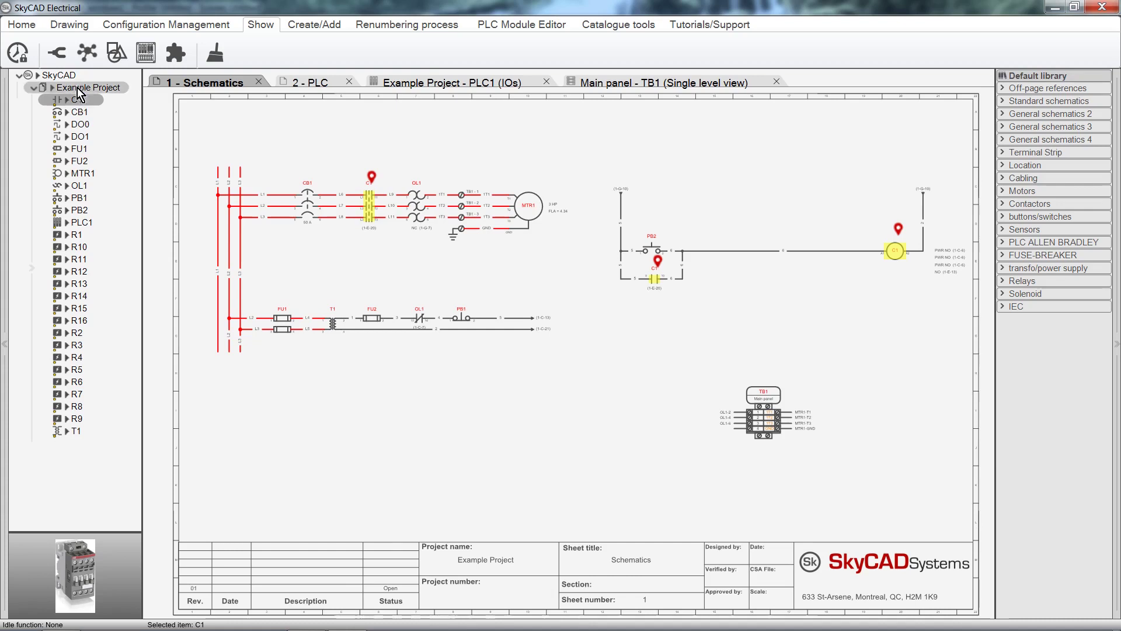
{"action": "left_click", "coordinate": [33, 29]}
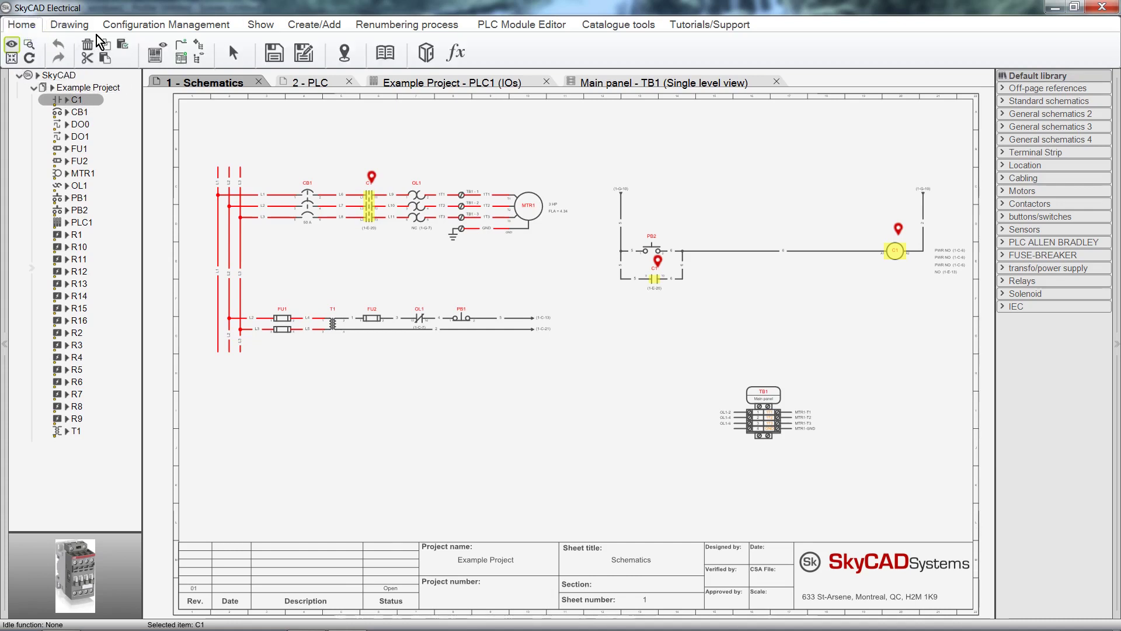
{"action": "left_click", "coordinate": [333, 58]}
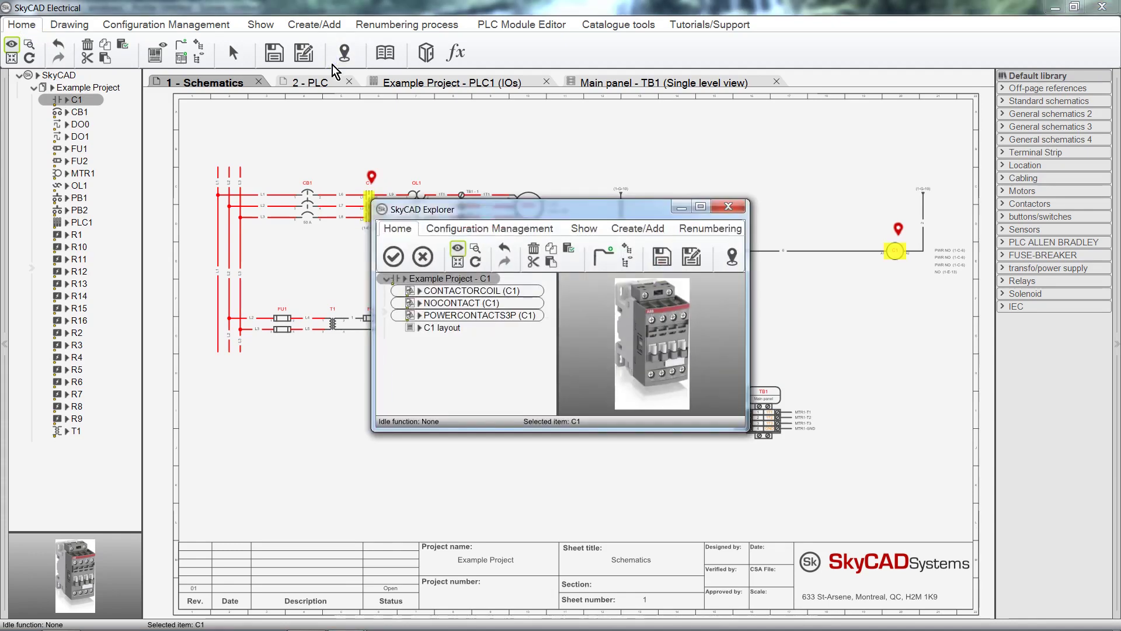
{"action": "left_click", "coordinate": [520, 290]}
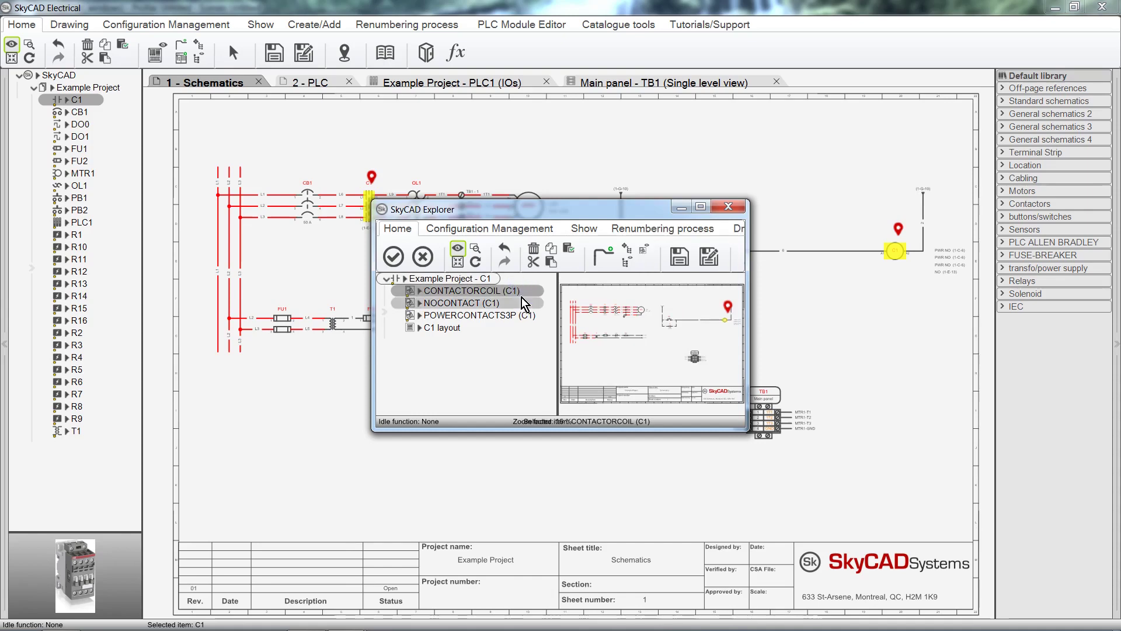
{"action": "left_click", "coordinate": [522, 302]}
{"action": "left_click", "coordinate": [522, 315]}
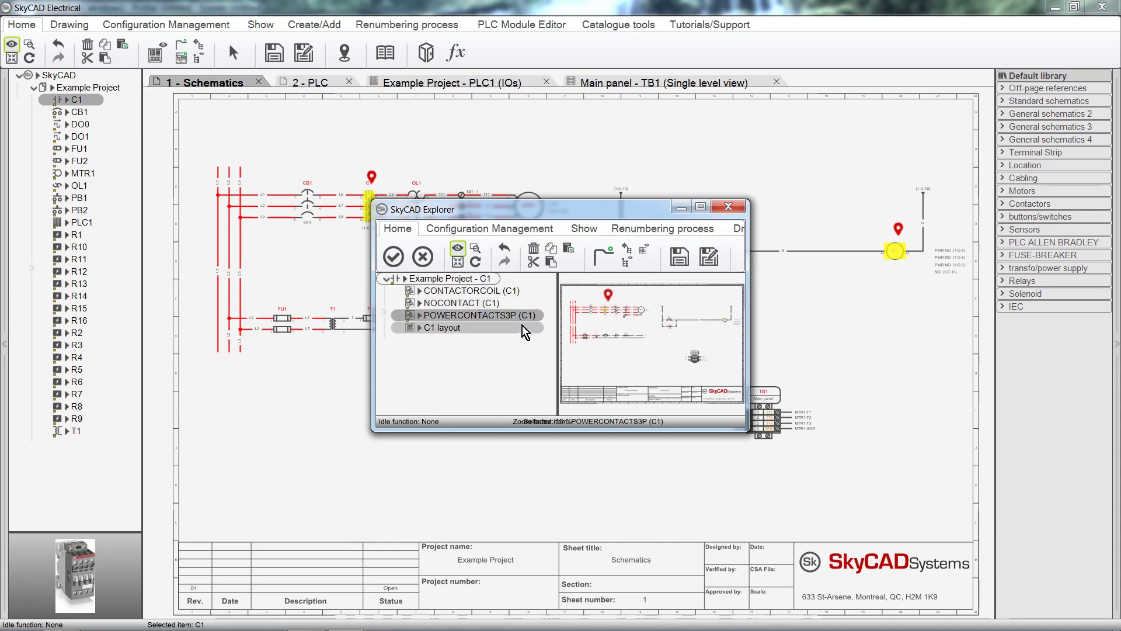
{"action": "left_click", "coordinate": [523, 328]}
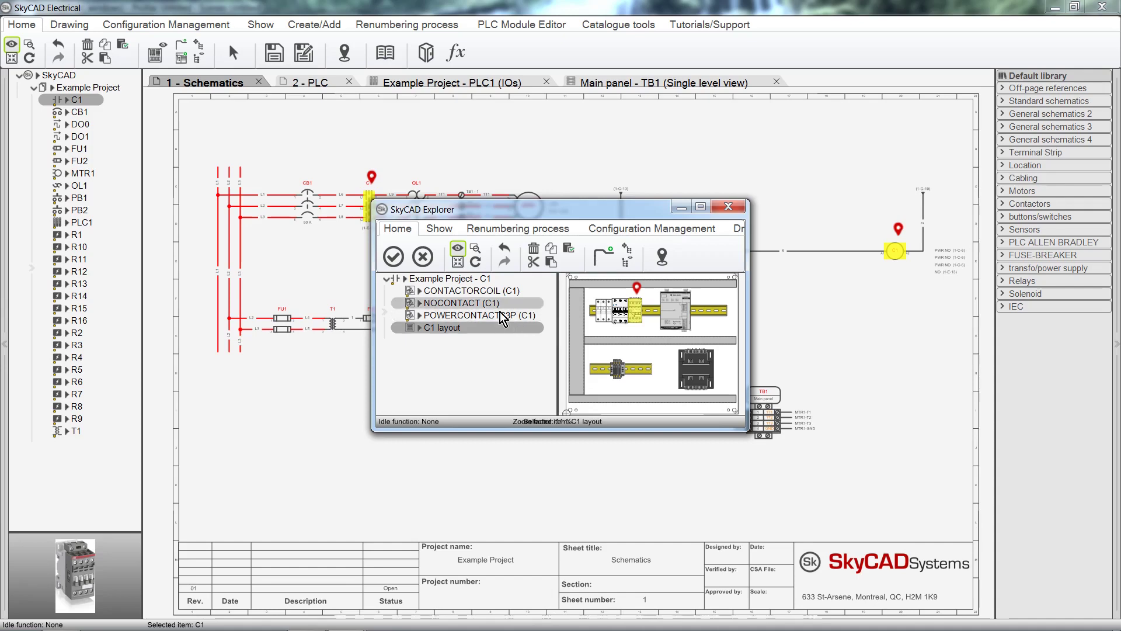
{"action": "left_click", "coordinate": [394, 255]}
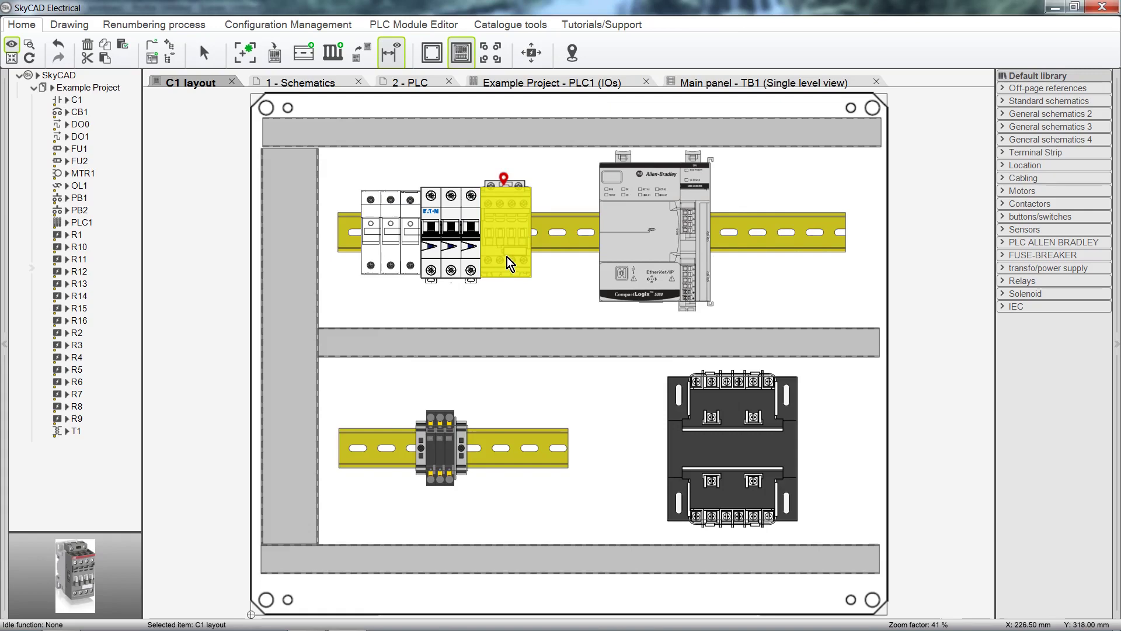
{"action": "left_click", "coordinate": [232, 82]}
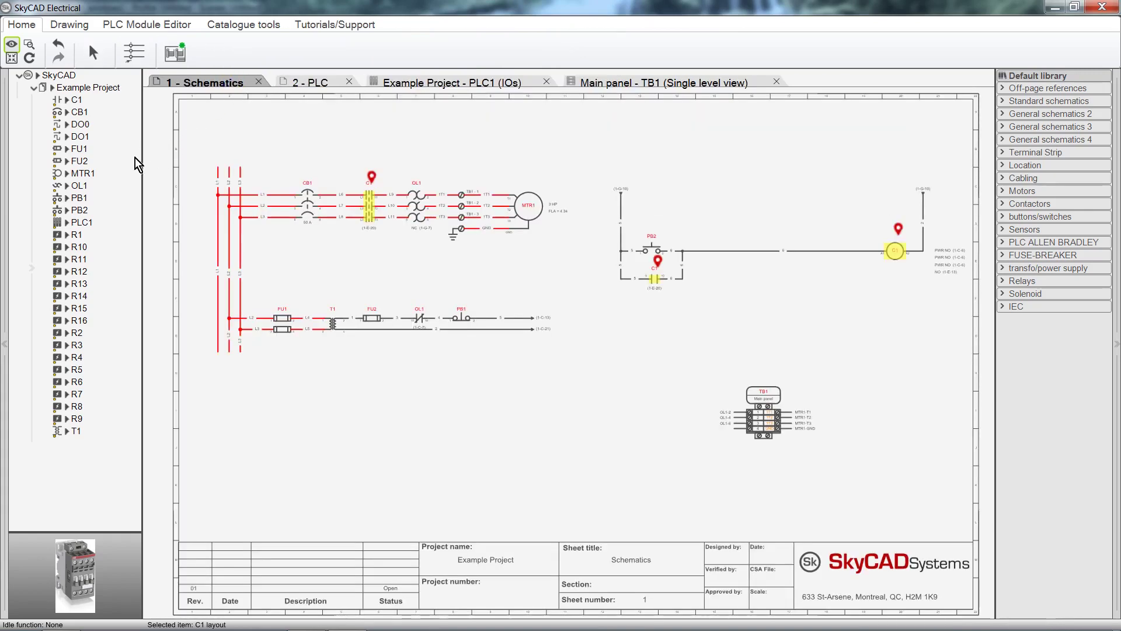
- Collapse and restore the project tree, then click empty canvas to clear C1's highlighting
{"action": "left_click", "coordinate": [7, 218]}
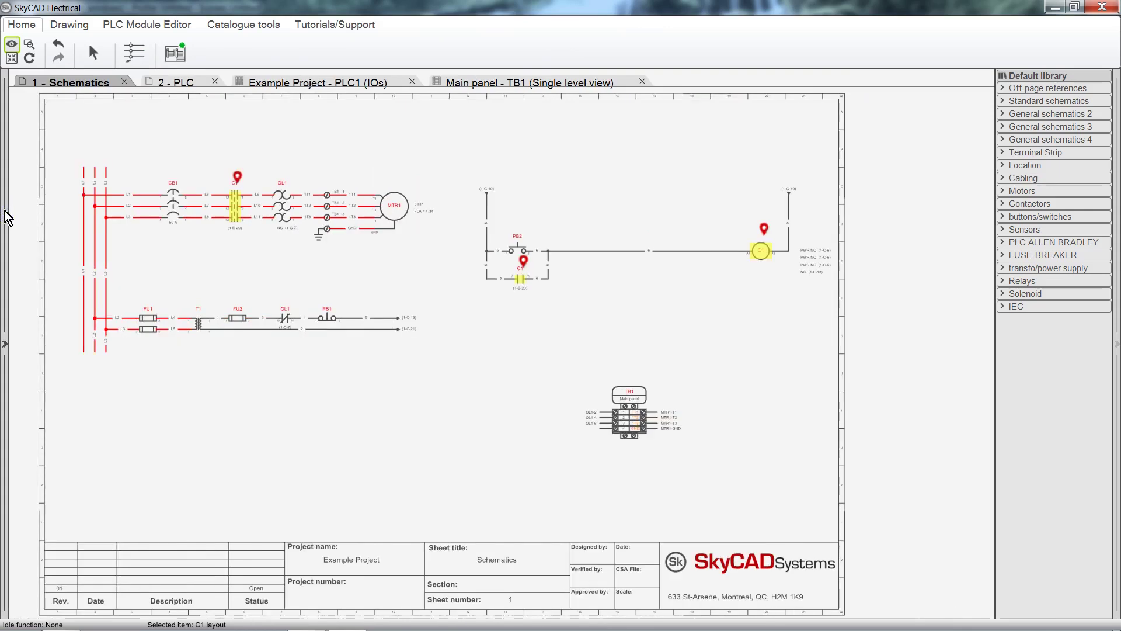
{"action": "left_click", "coordinate": [6, 213]}
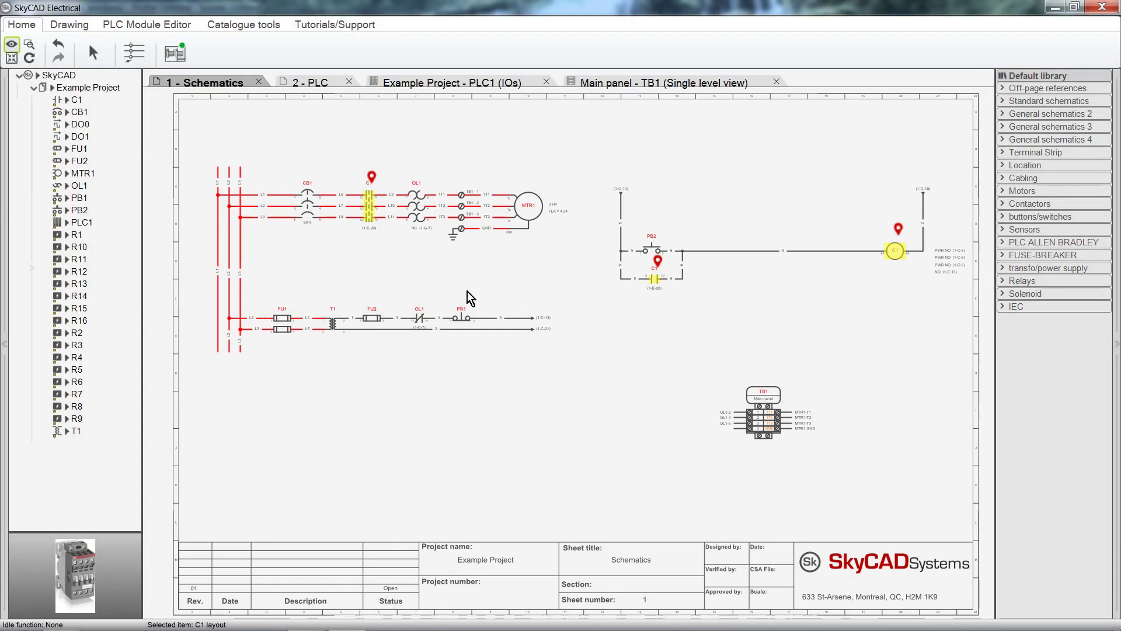
{"action": "scroll", "coordinate": [554, 295], "scroll_direction": "up", "scroll_amount": 1}
{"action": "scroll", "coordinate": [552, 295], "scroll_direction": "up", "scroll_amount": 1}
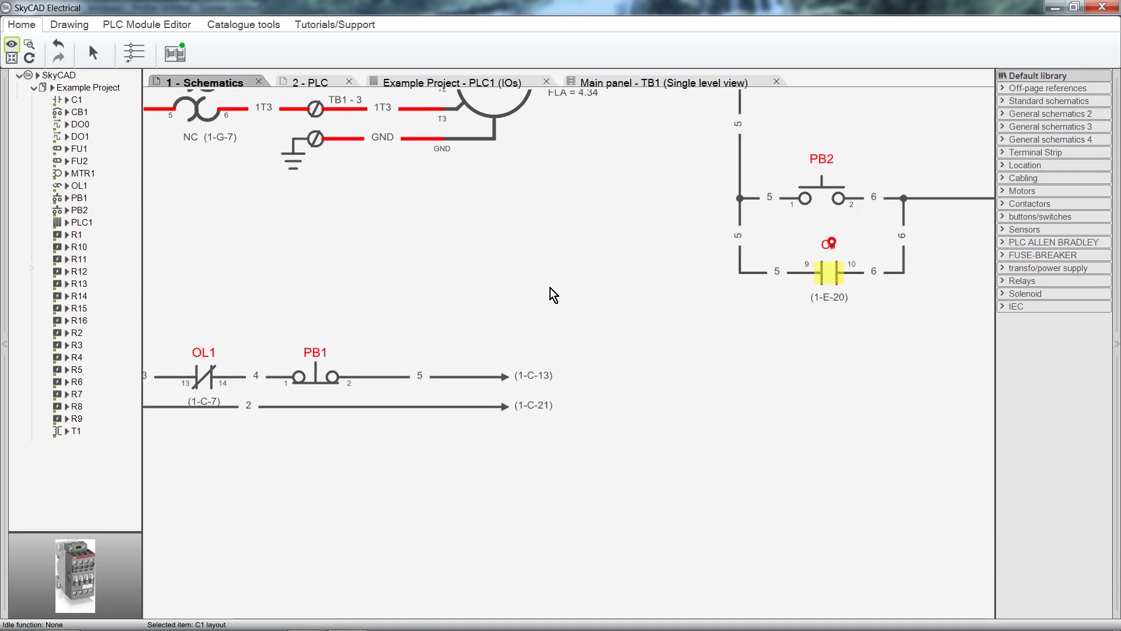
{"action": "scroll", "coordinate": [552, 295], "scroll_direction": "down", "scroll_amount": 3}
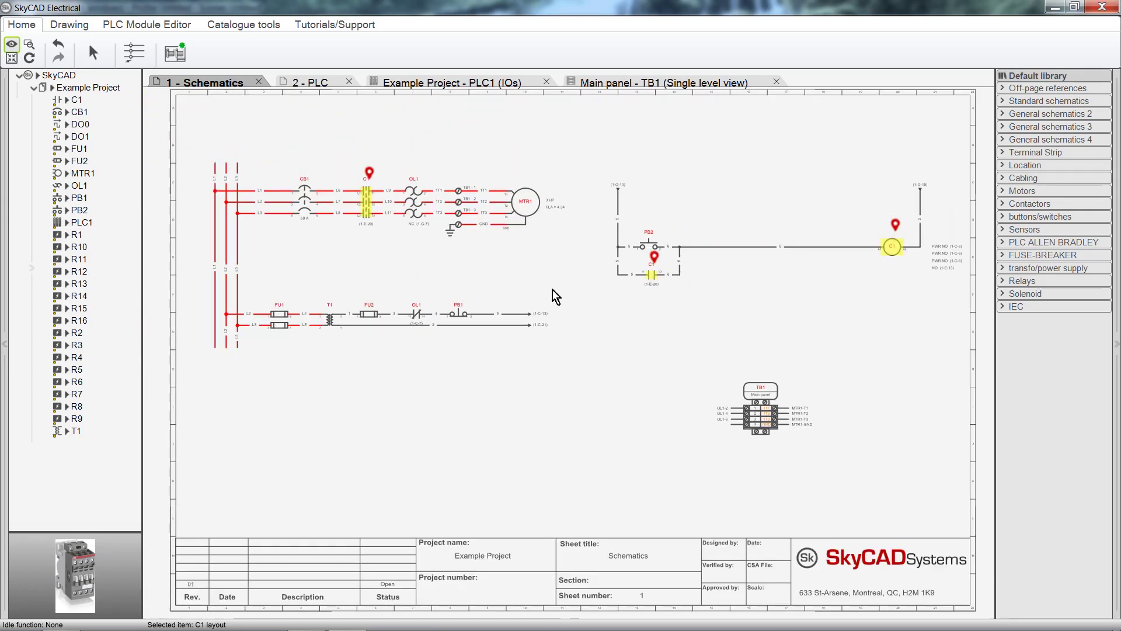
{"action": "left_click", "coordinate": [555, 297]}
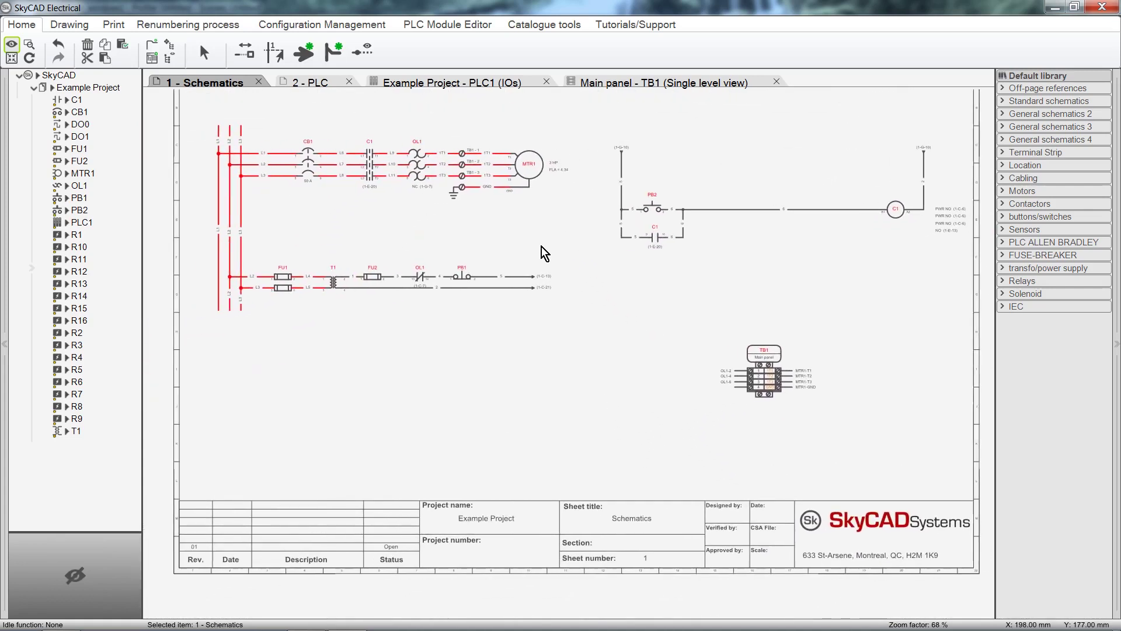
{"action": "middle_click_drag", "start_coordinate": [541, 247], "coordinate": [545, 246]}
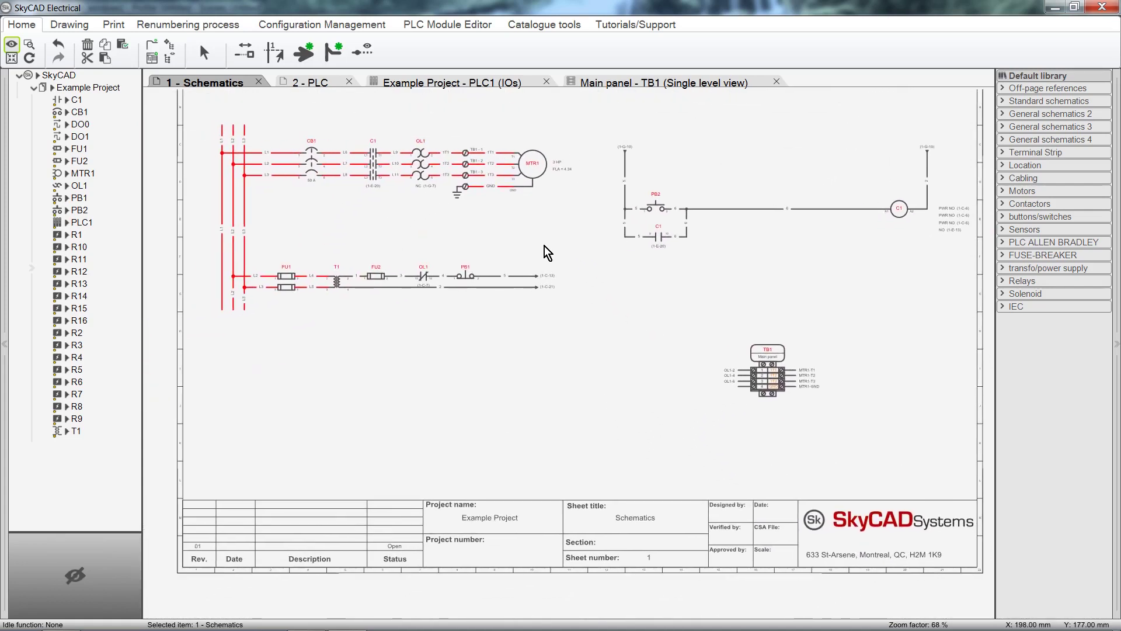
{"action": "scroll", "coordinate": [548, 253], "scroll_direction": "up", "scroll_amount": 1}
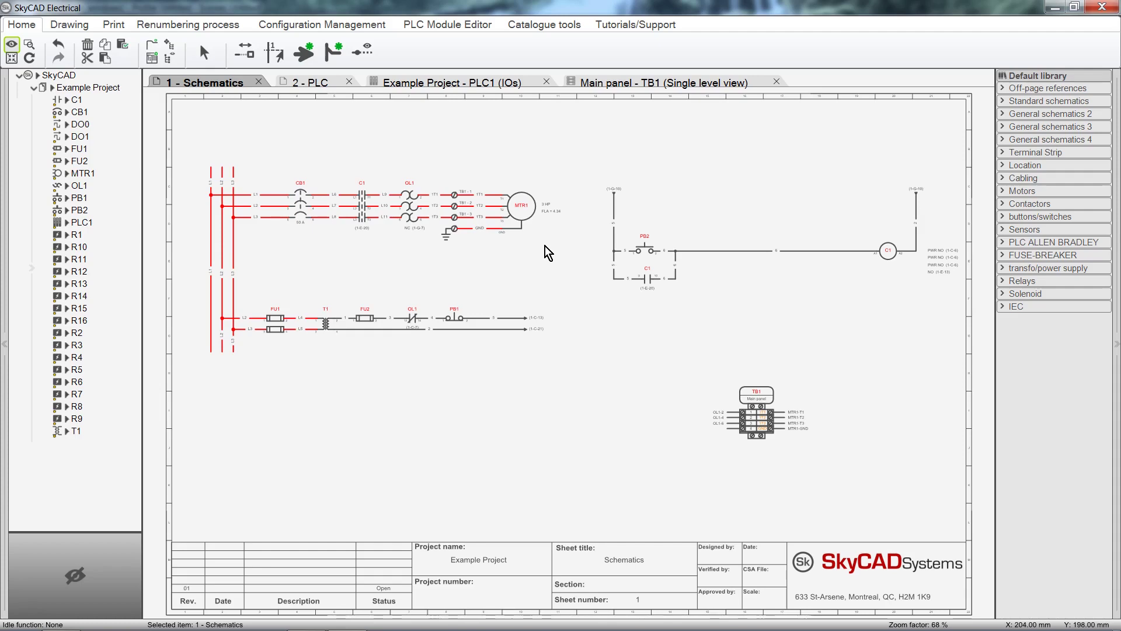
- List the sheets and open 3 - Panel Layout, then reselect Example Project's viewing options
{"action": "left_click", "coordinate": [110, 91]}
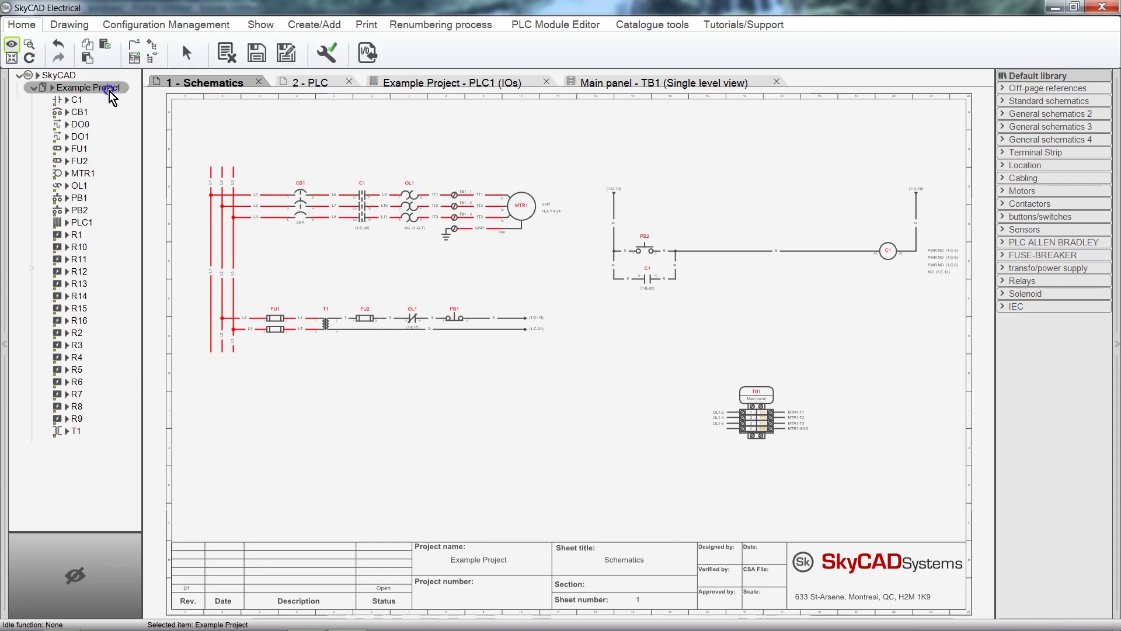
{"action": "left_click", "coordinate": [260, 26]}
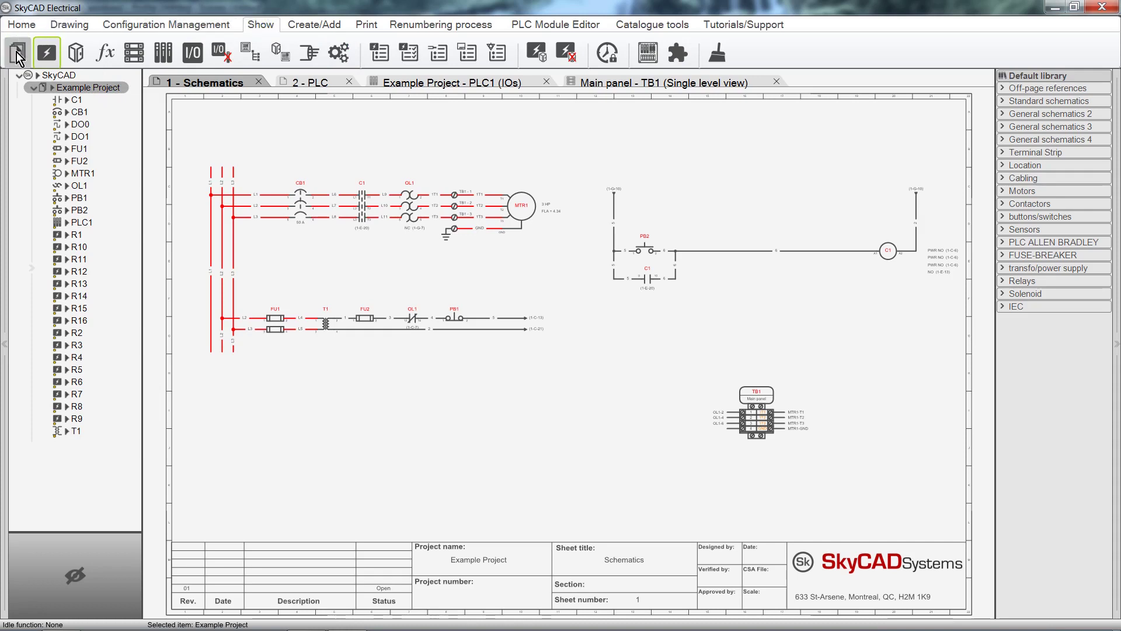
{"action": "left_click", "coordinate": [17, 55]}
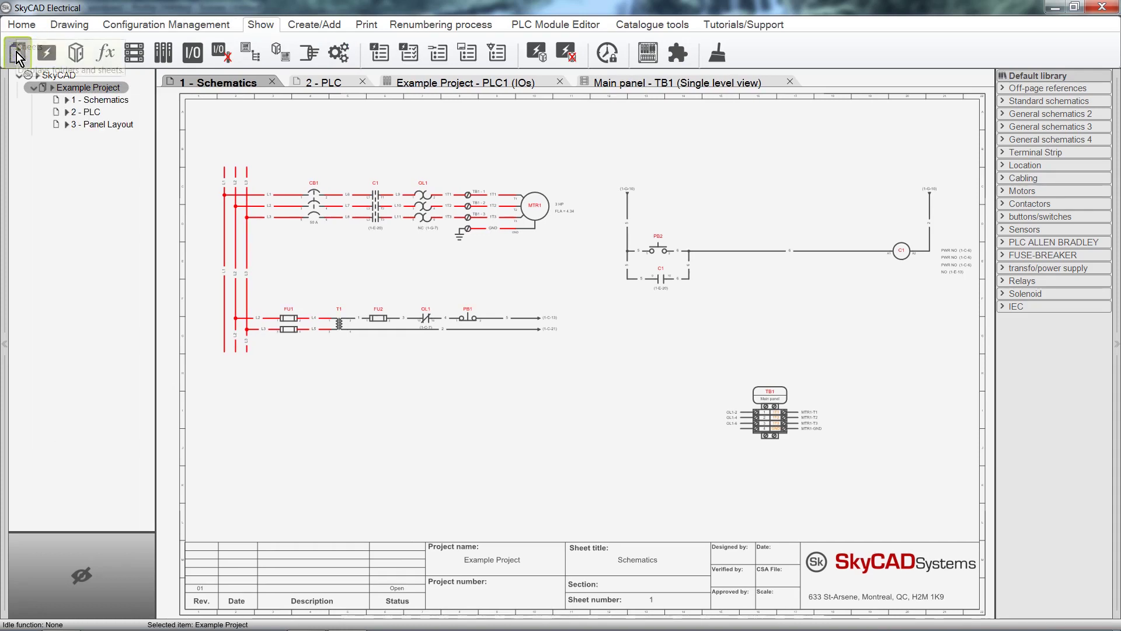
{"action": "double_click", "coordinate": [116, 124]}
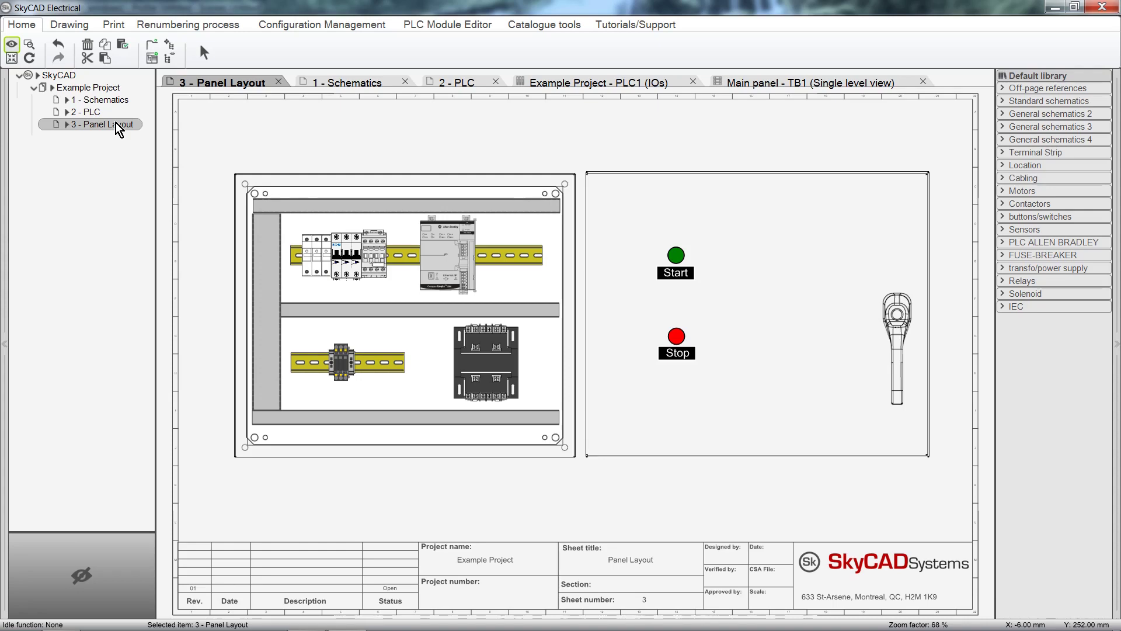
{"action": "left_click", "coordinate": [115, 89]}
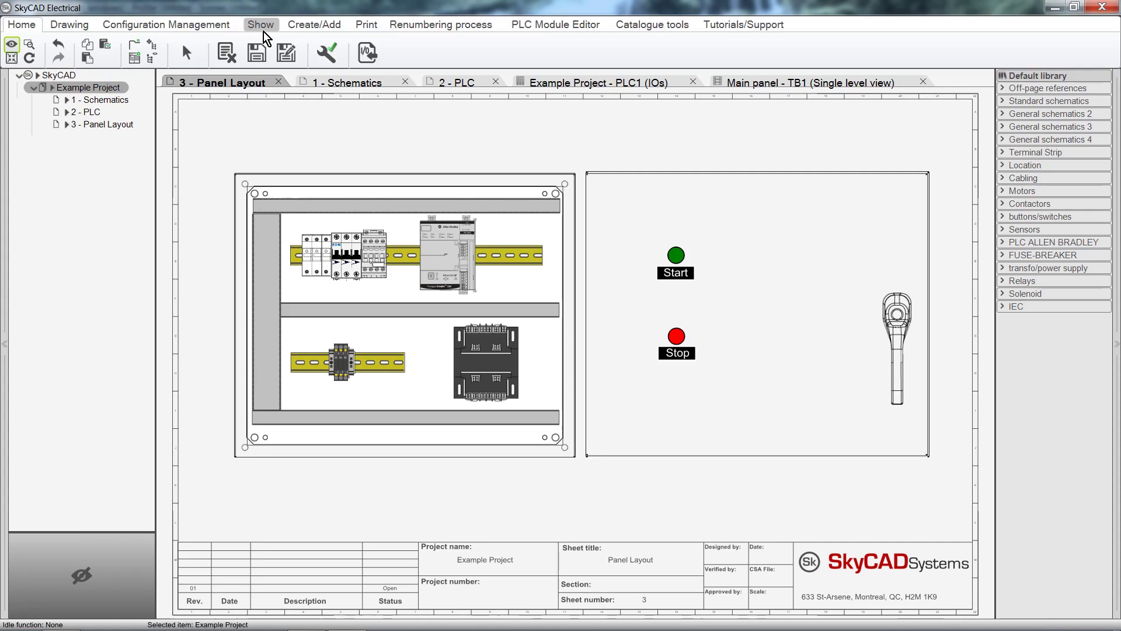
{"action": "left_click", "coordinate": [265, 30]}
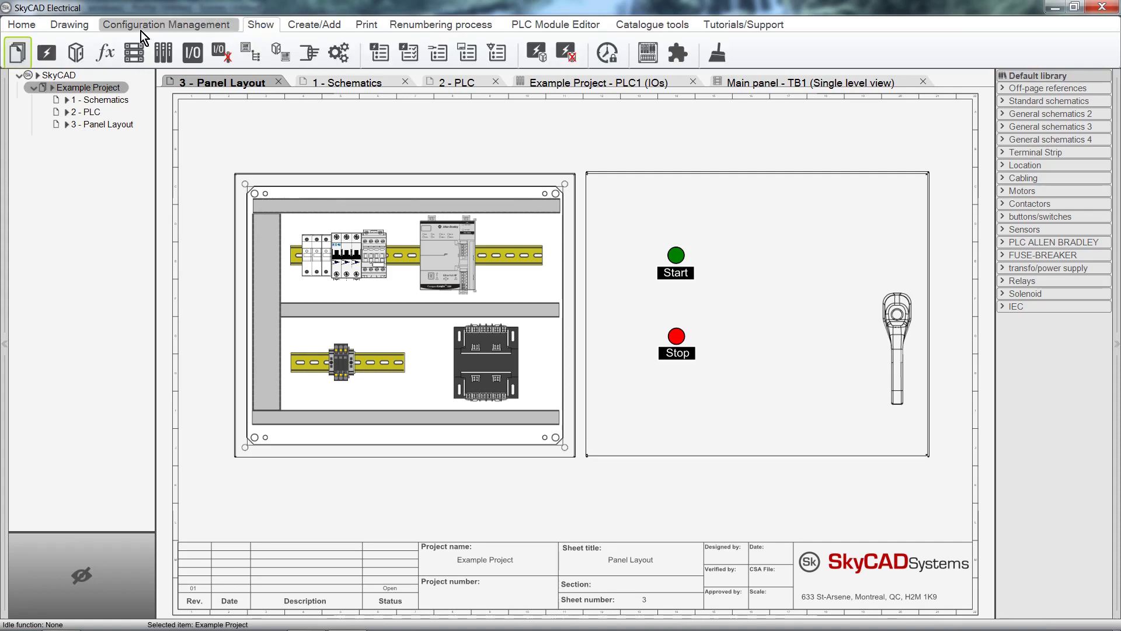
- Open Example Project's component list in a new tab of its own
{"action": "left_click", "coordinate": [47, 56]}
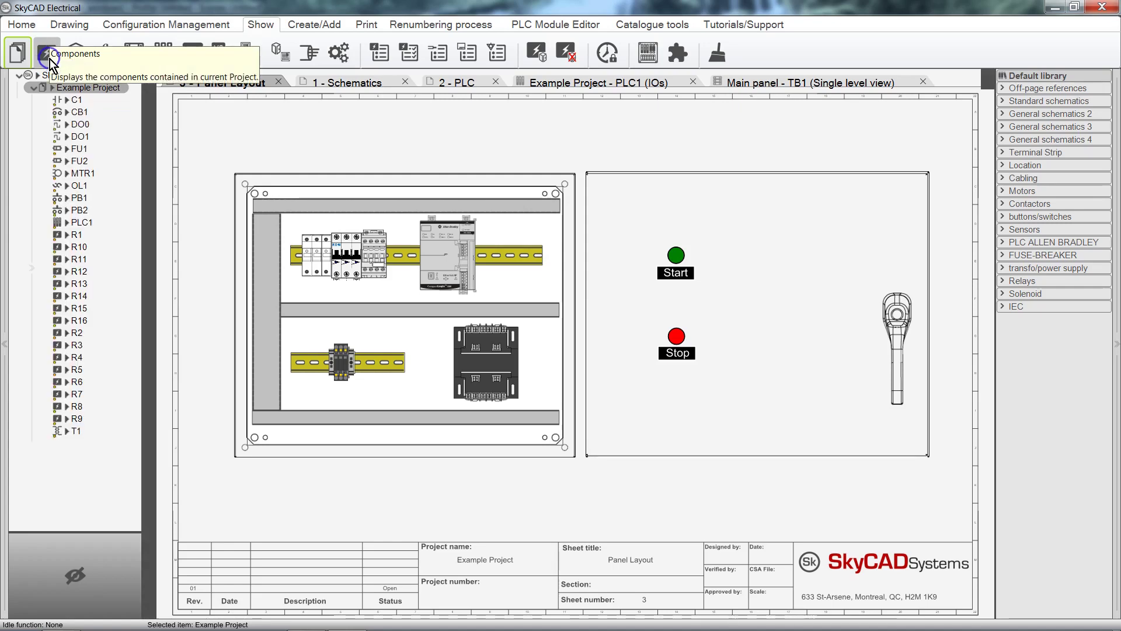
{"action": "left_click", "coordinate": [16, 58]}
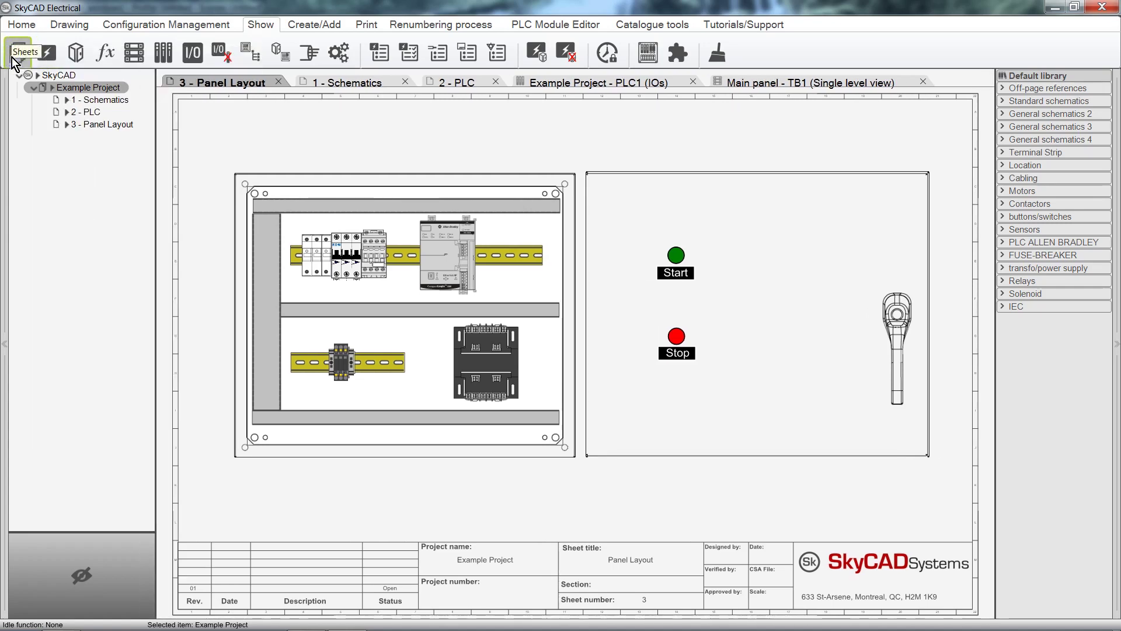
{"action": "left_click", "coordinate": [50, 54], "text": "shift"}
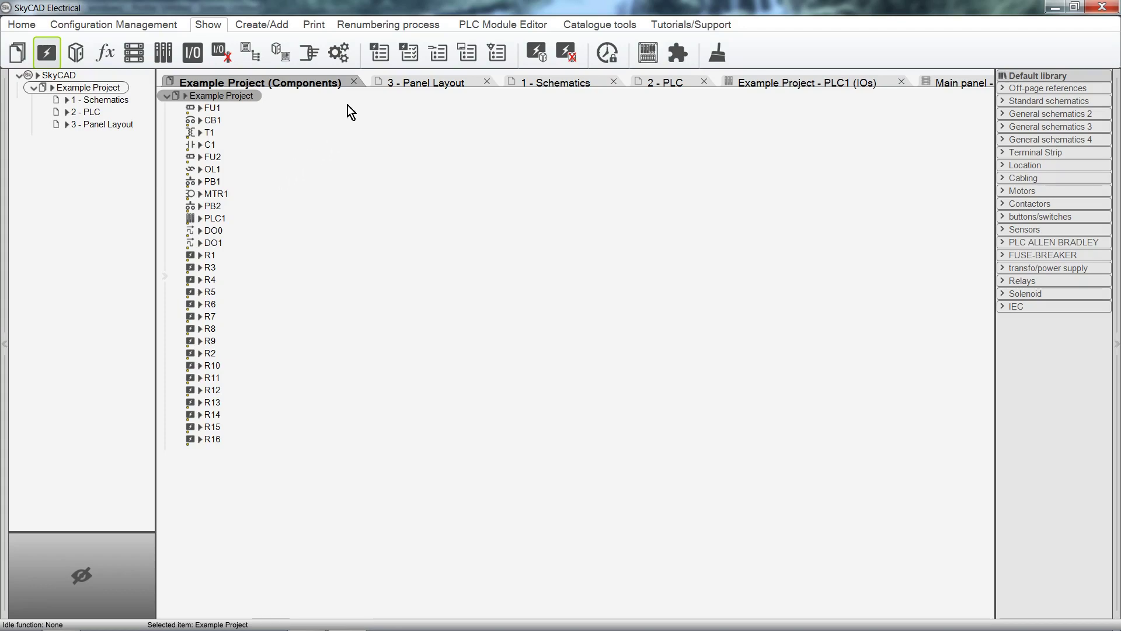
- Show the components as a Parts list, then return to the 1 - Schematics sheet
{"action": "left_click", "coordinate": [377, 65]}
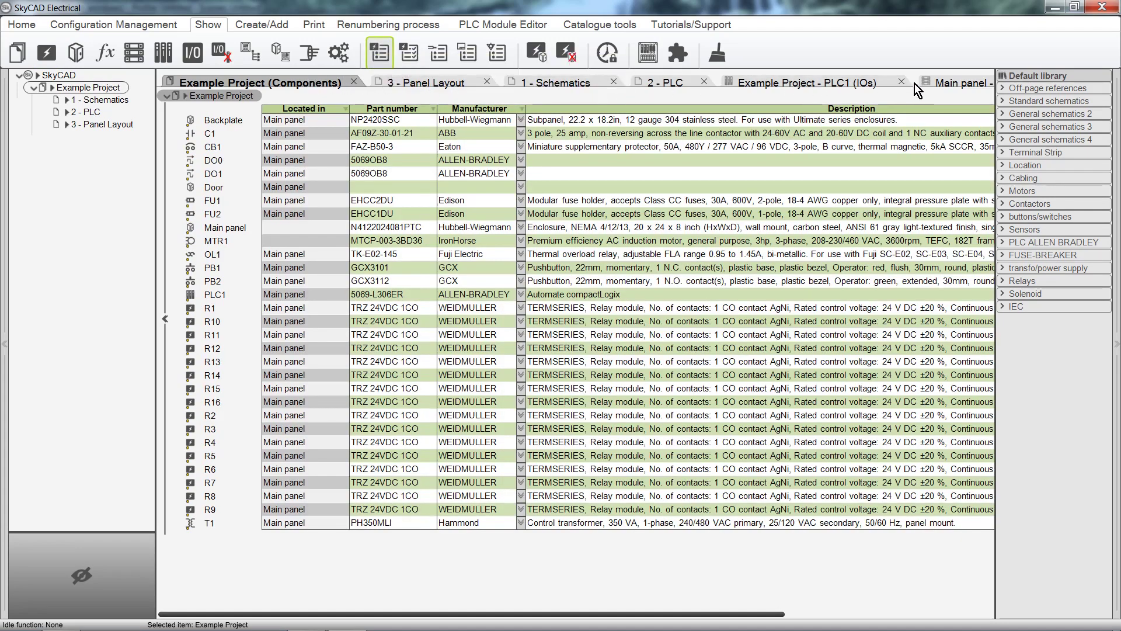
{"action": "scroll", "coordinate": [915, 82], "scroll_direction": "right", "scroll_amount": 2}
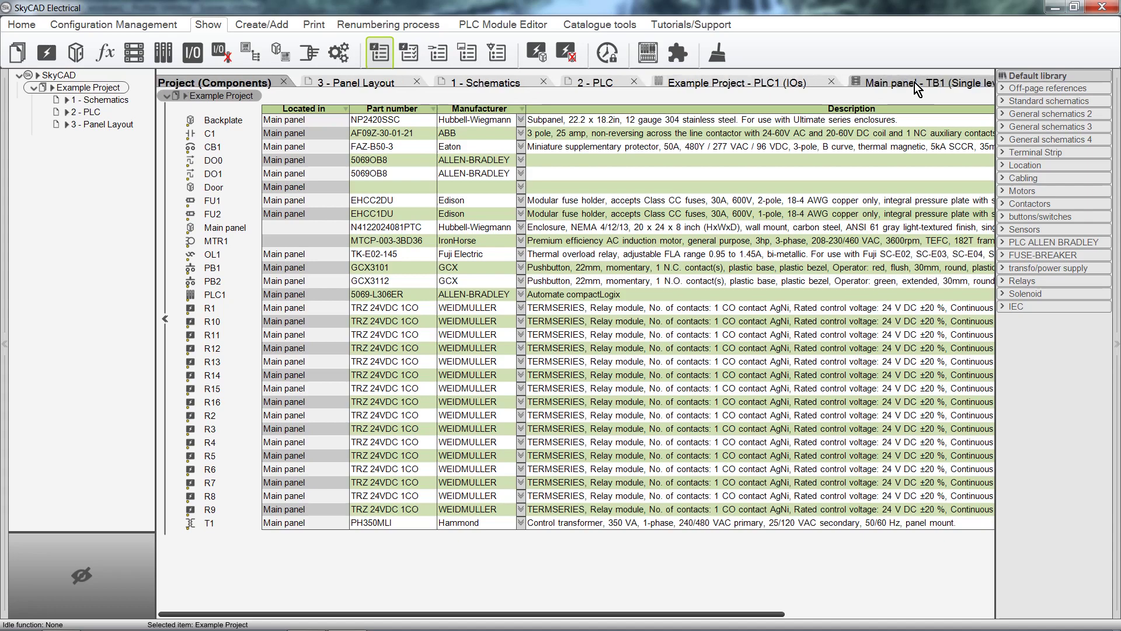
{"action": "scroll", "coordinate": [914, 82], "scroll_direction": "right", "scroll_amount": 2}
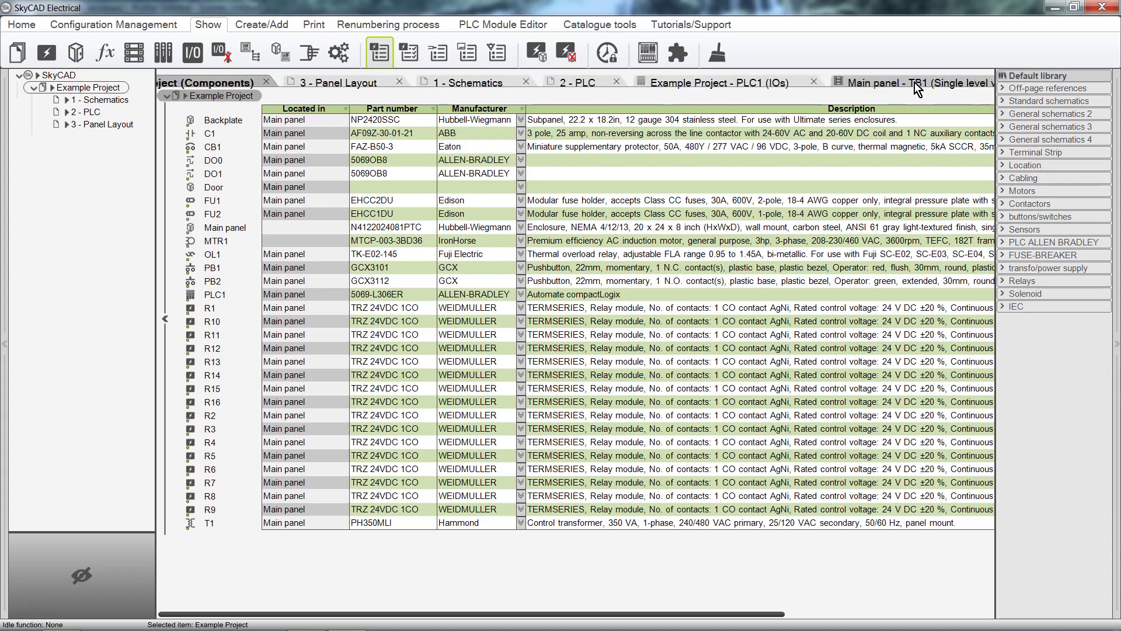
{"action": "left_click", "coordinate": [474, 82]}
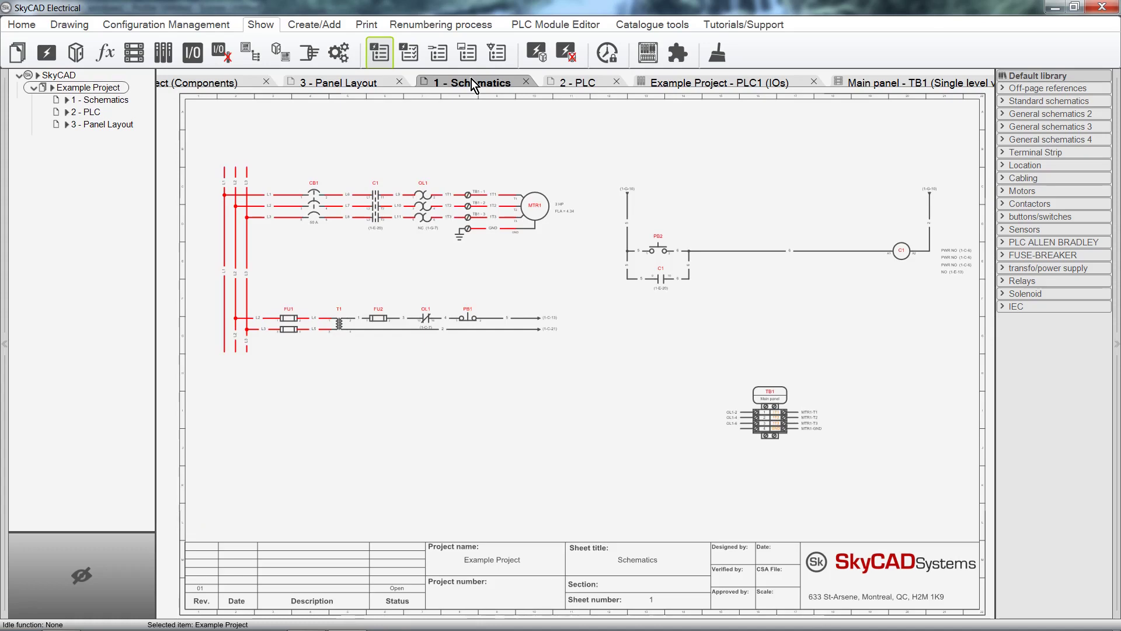
{"action": "right_click", "coordinate": [315, 205]}
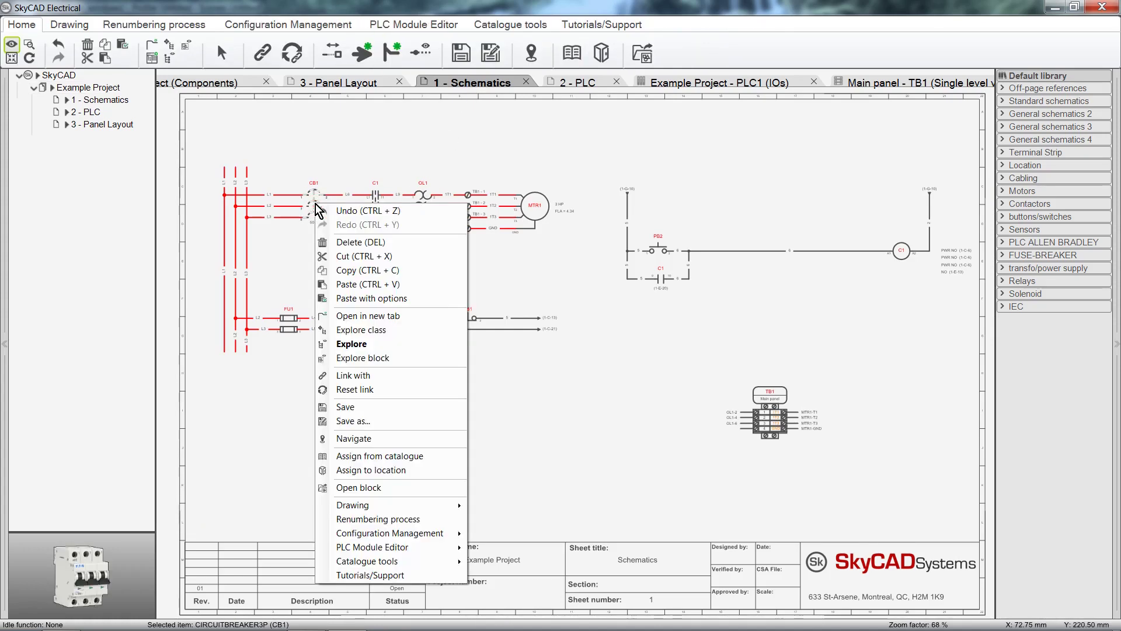
{"action": "left_click", "coordinate": [393, 344]}
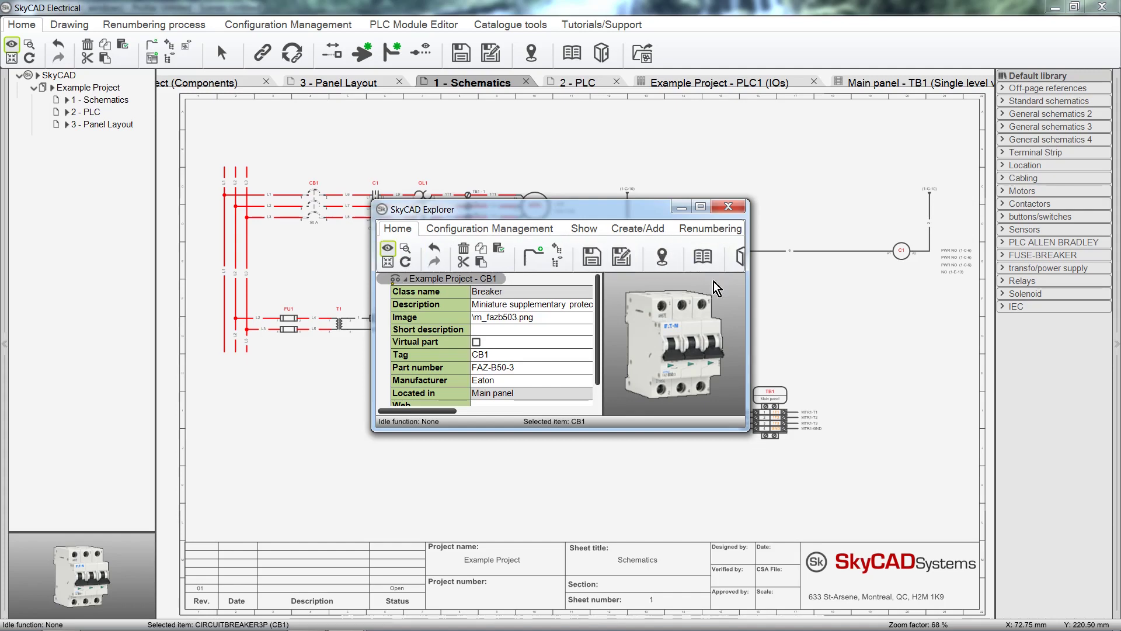
{"action": "left_click_drag", "start_coordinate": [750, 432], "coordinate": [1007, 555]}
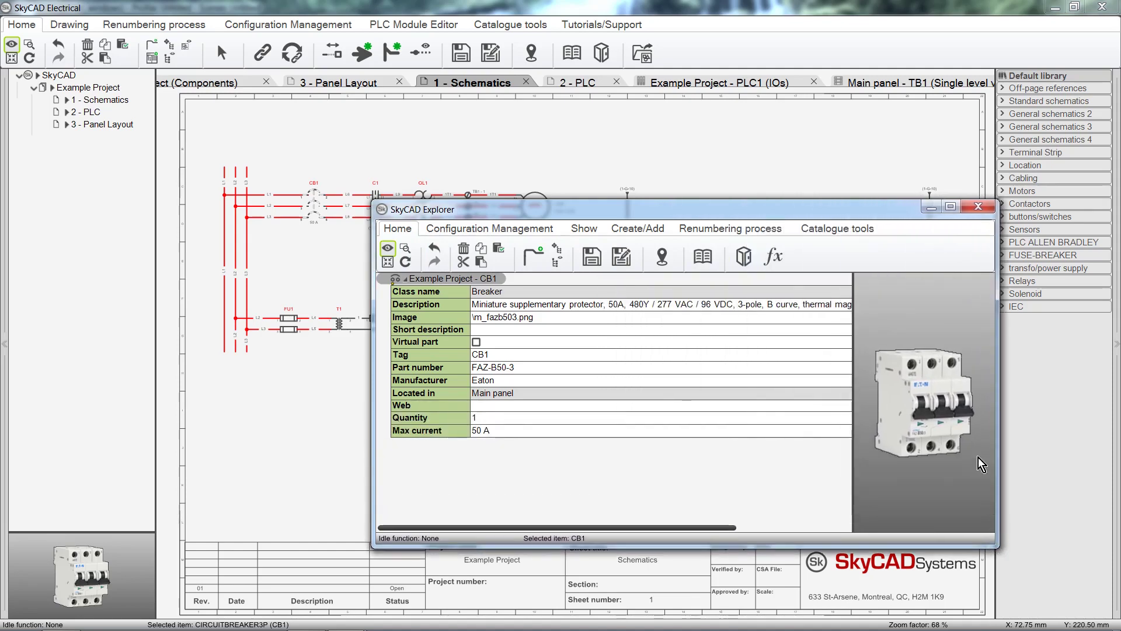
{"action": "left_click", "coordinate": [978, 206]}
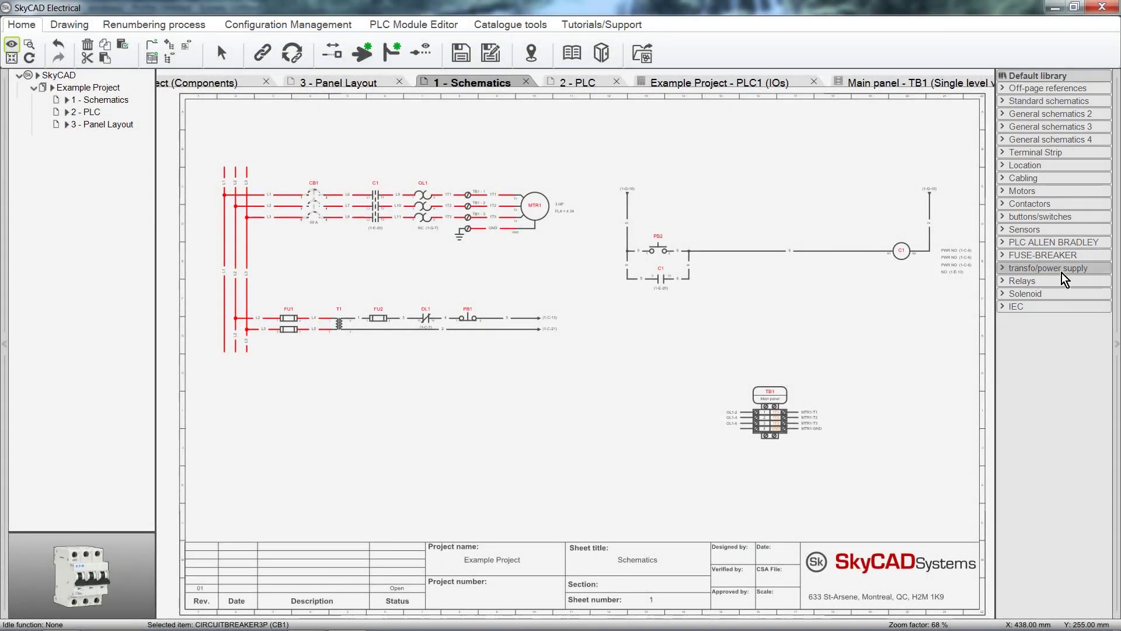
- Browse Motors and Terminal Strip, then expand the Standard schematics symbols, including Transformer 2P
{"action": "left_click", "coordinate": [1028, 191]}
{"action": "left_click", "coordinate": [1043, 191]}
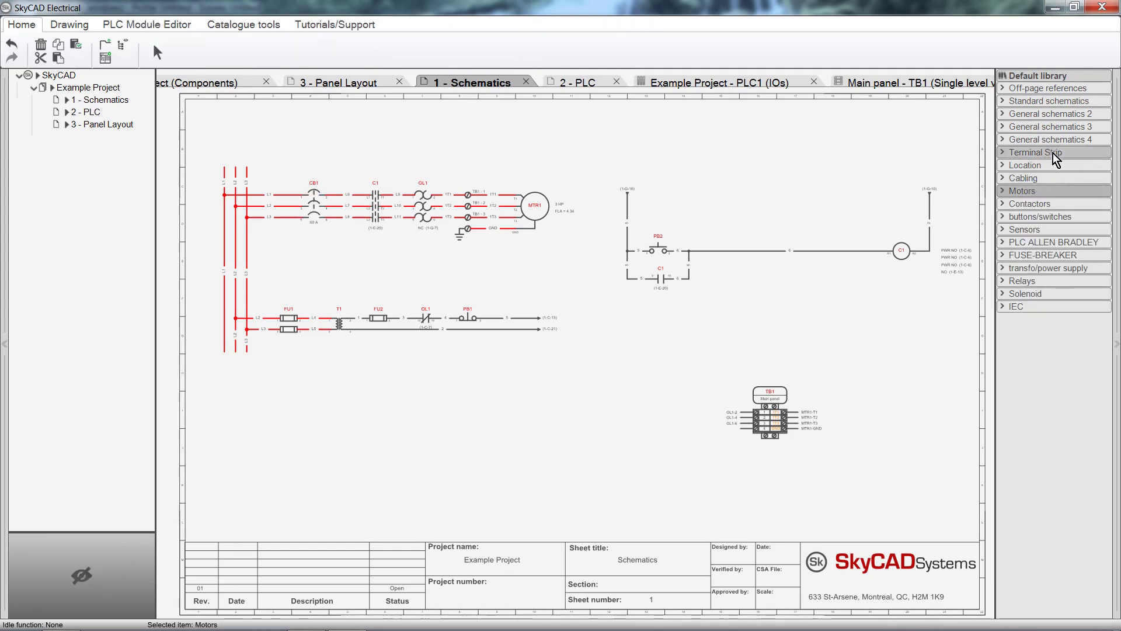
{"action": "left_click", "coordinate": [1056, 153]}
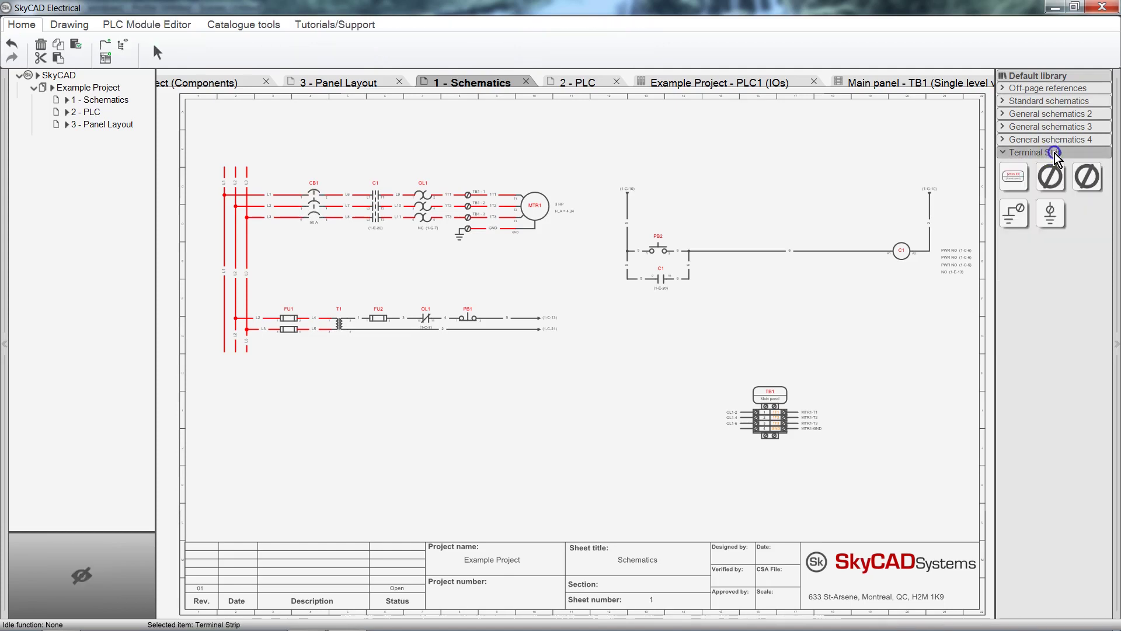
{"action": "left_click", "coordinate": [1060, 102]}
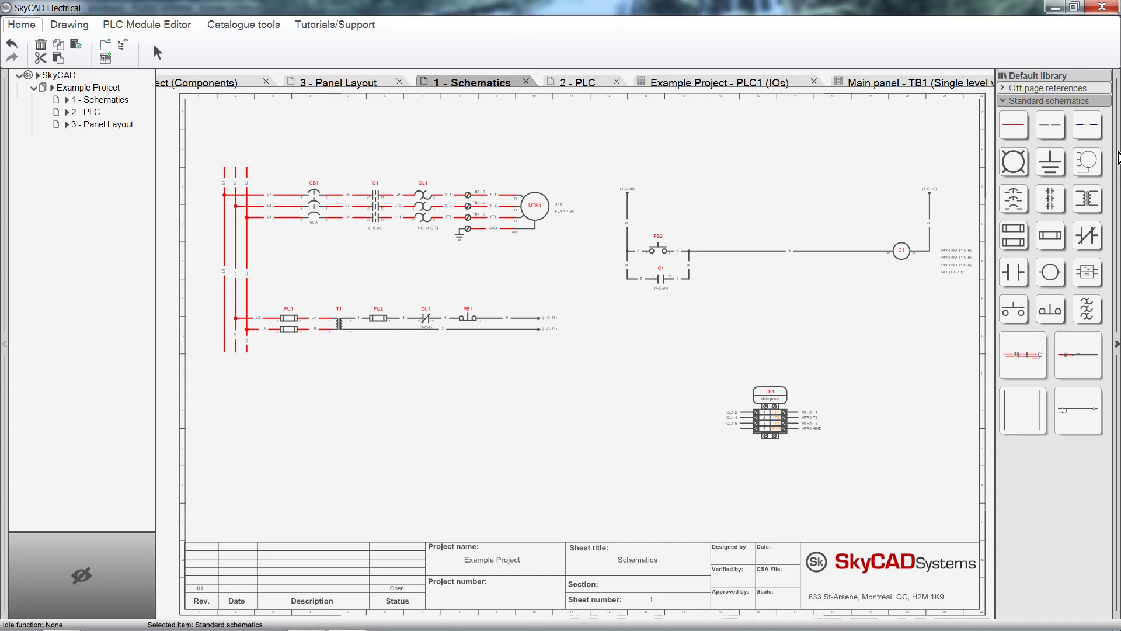
{"action": "left_click", "coordinate": [1117, 156]}
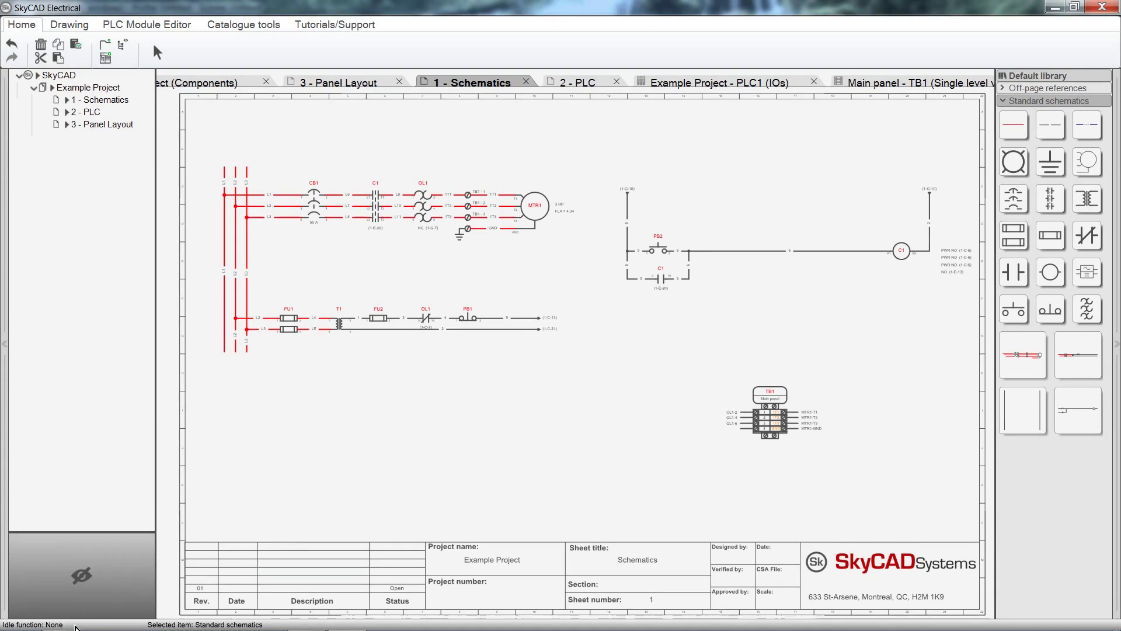
{"action": "left_click", "coordinate": [314, 207]}
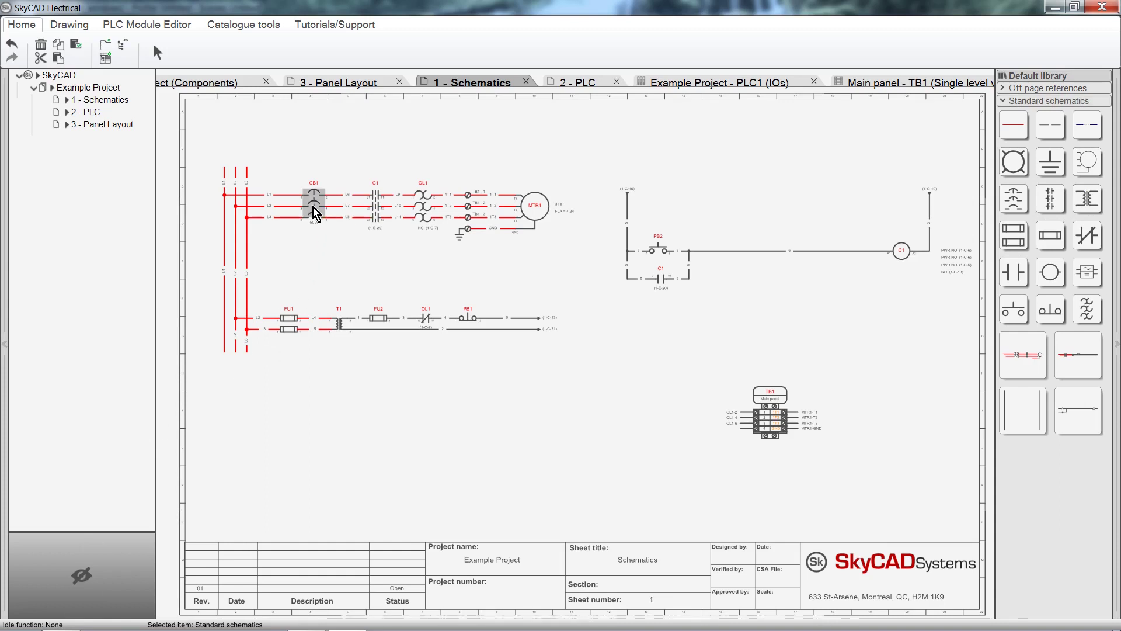
{"action": "left_click", "coordinate": [263, 52]}
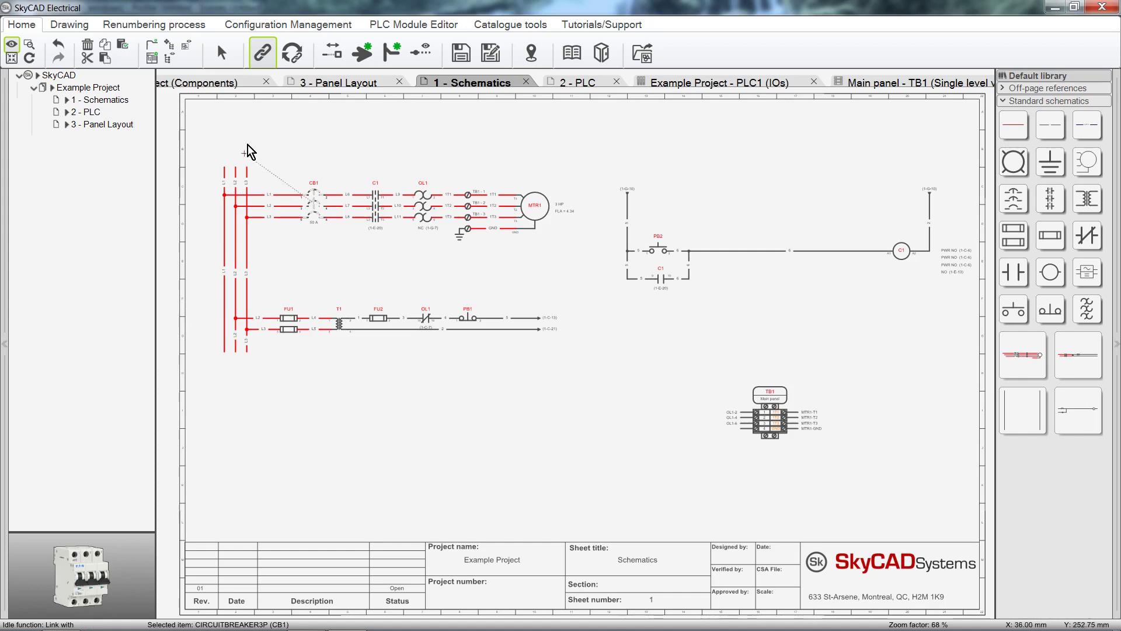
{"action": "left_click", "coordinate": [271, 58]}
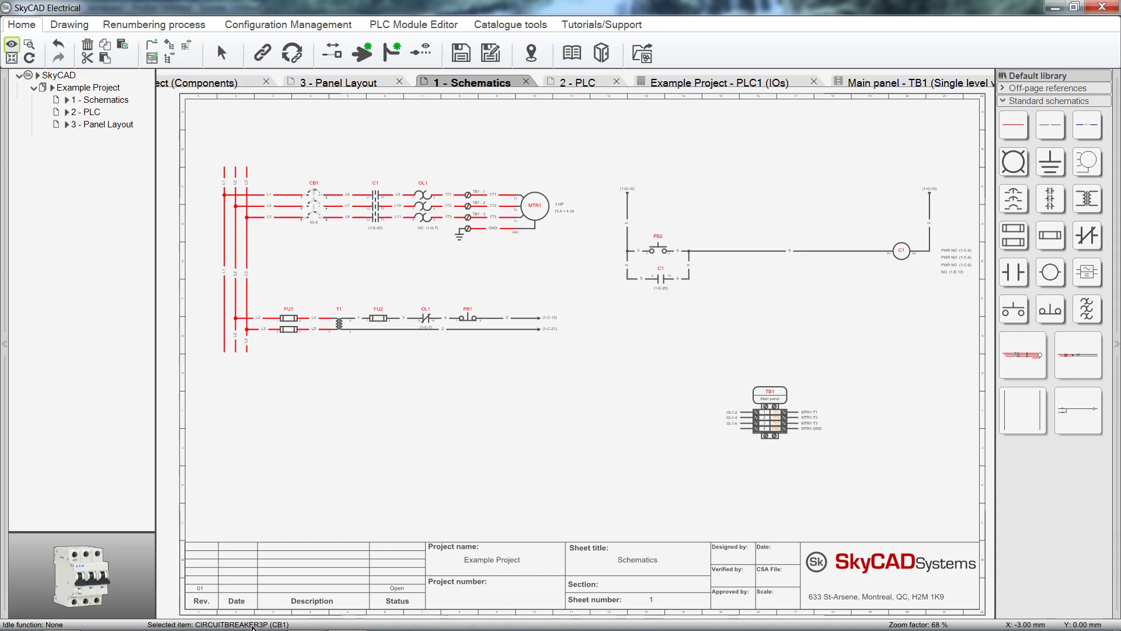
{"action": "left_click", "coordinate": [374, 209]}
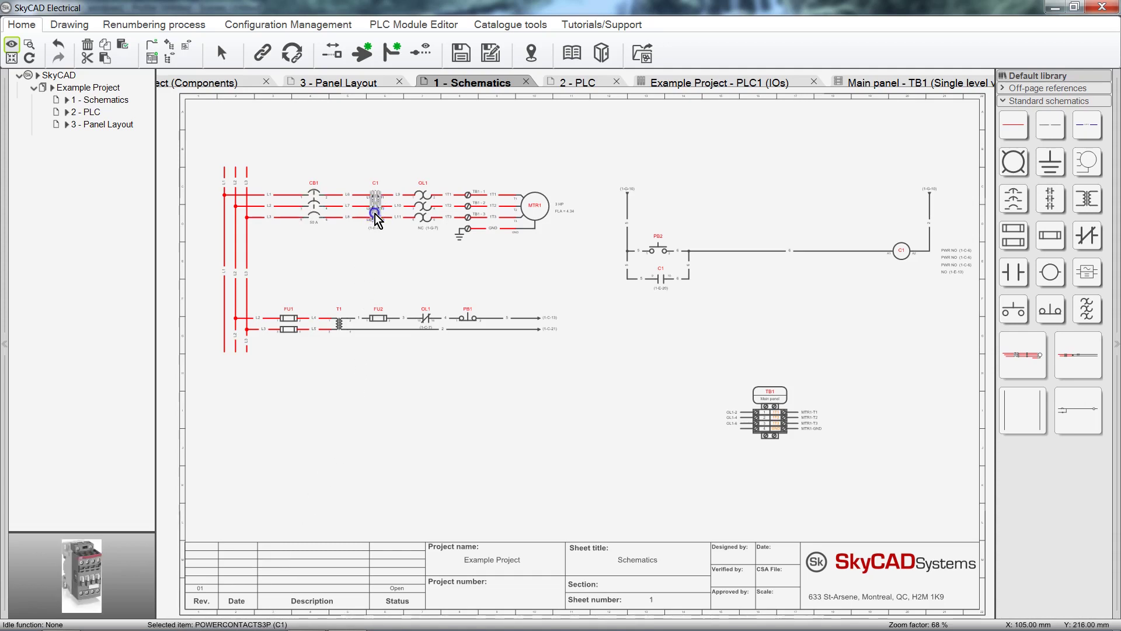
{"action": "left_click", "coordinate": [422, 211]}
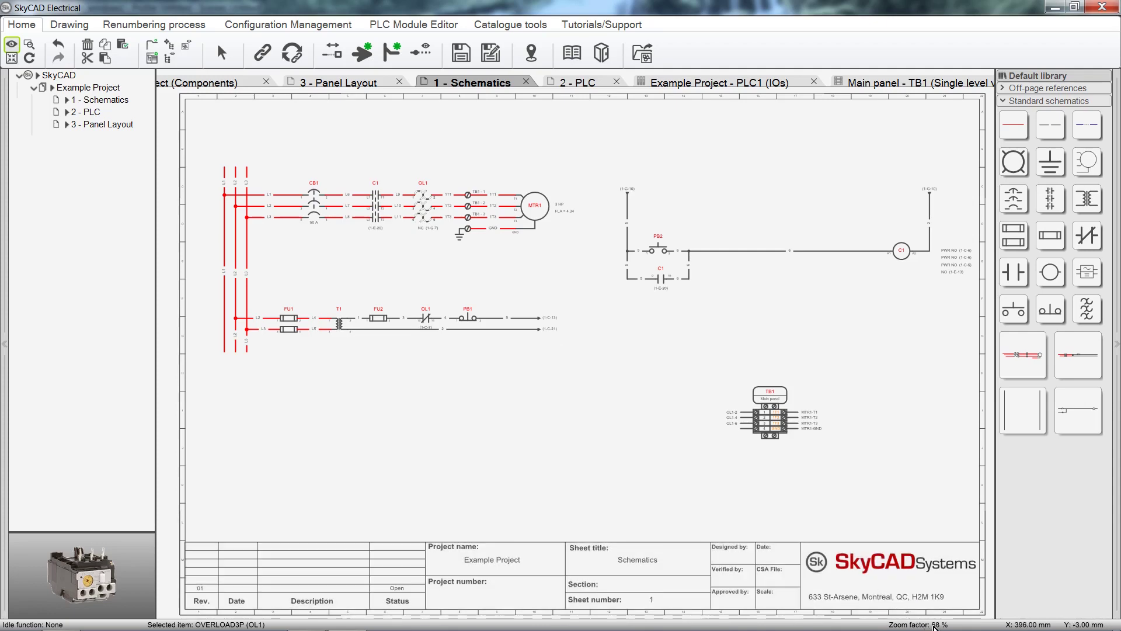
{"action": "scroll", "coordinate": [636, 404], "scroll_direction": "up", "scroll_amount": 4}
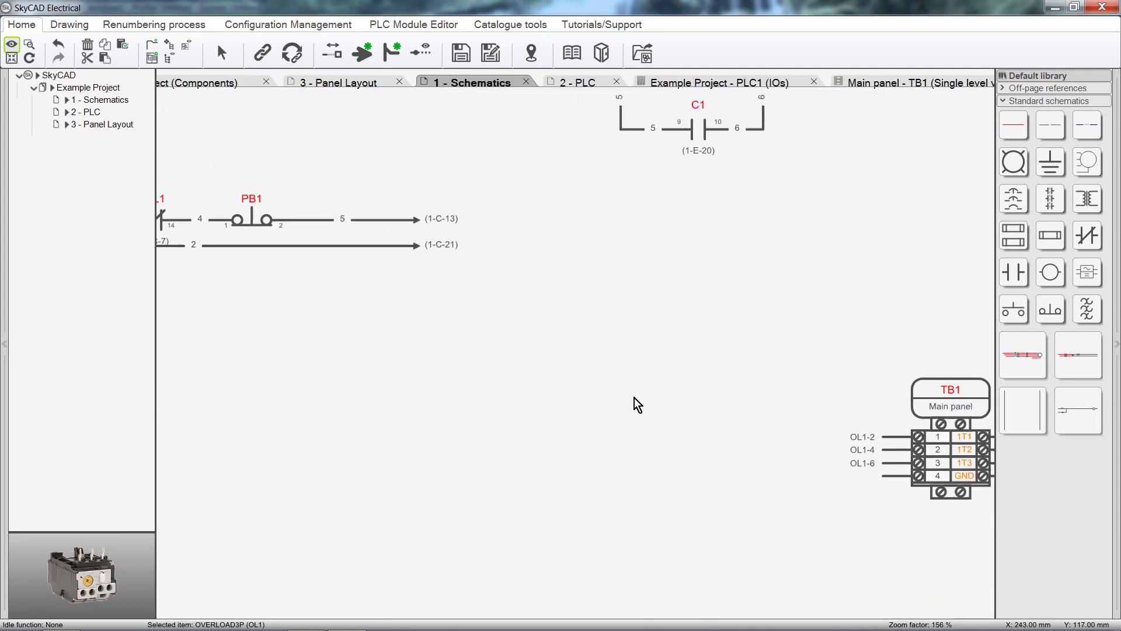
{"action": "scroll", "coordinate": [635, 400], "scroll_direction": "down", "scroll_amount": 4}
{"action": "left_click", "coordinate": [635, 399]}
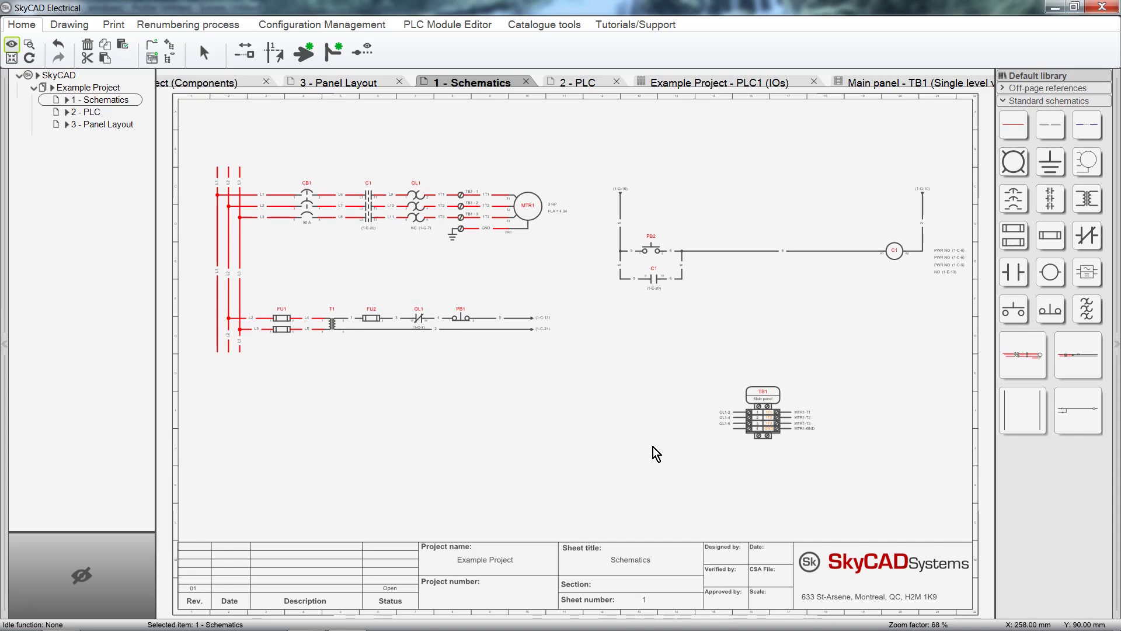
- Pop the 'Example Project - PLC1 (IOs)' tab out into its own SkyCAD Explorer window
{"action": "left_click", "coordinate": [715, 82]}
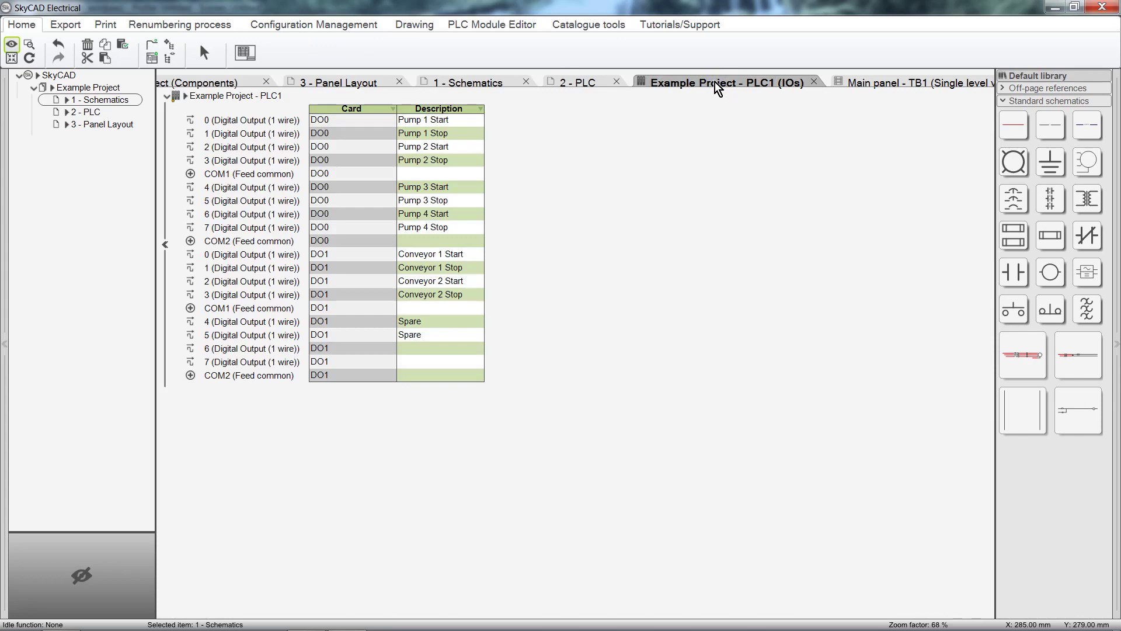
{"action": "left_click", "coordinate": [153, 57]}
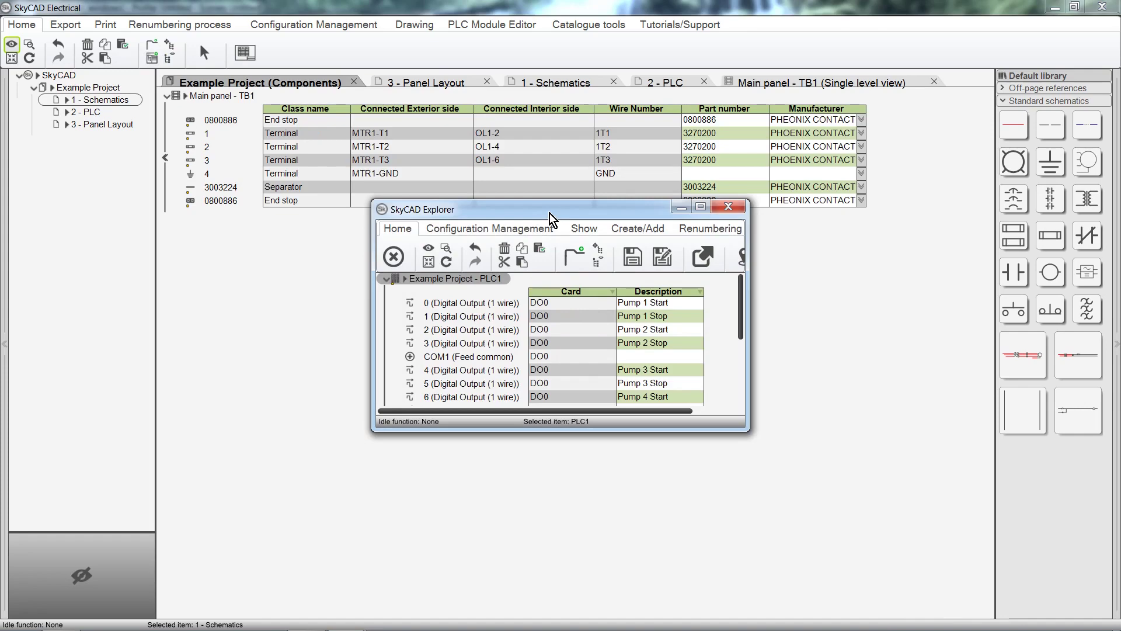
- Snap the PLC1 I/O window right and resize the main window to fill the left
{"action": "left_click_drag", "start_coordinate": [549, 212], "coordinate": [983, 236]}
{"action": "left_click_drag", "start_coordinate": [1119, 233], "coordinate": [1119, 234]}
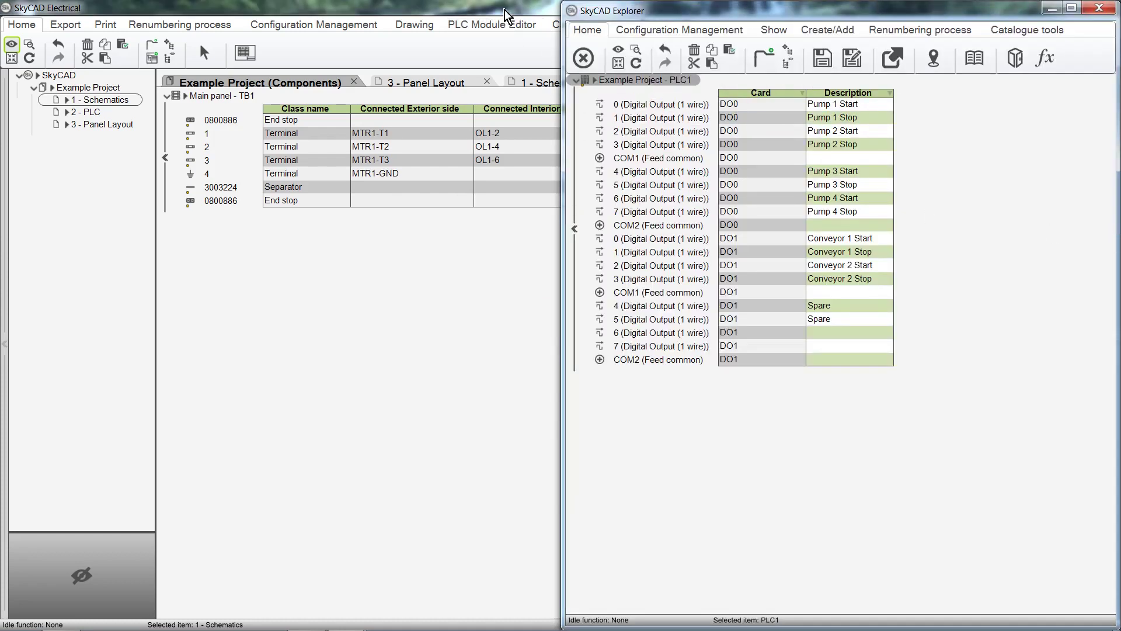
{"action": "left_click_drag", "start_coordinate": [508, 7], "coordinate": [2, 118]}
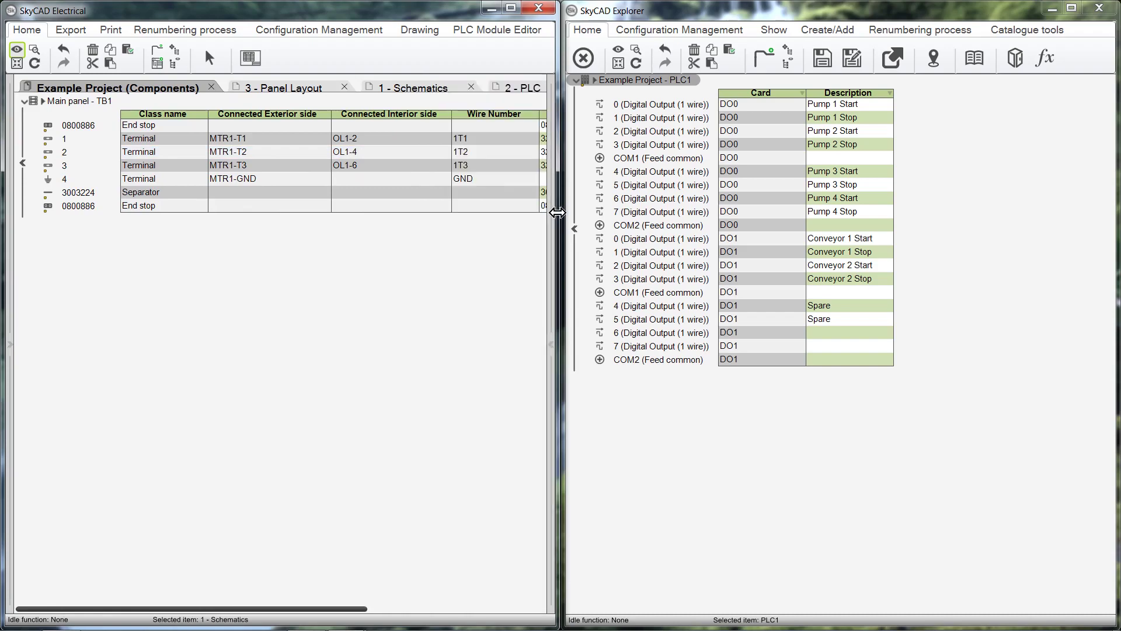
{"action": "left_click_drag", "start_coordinate": [563, 218], "coordinate": [743, 221]}
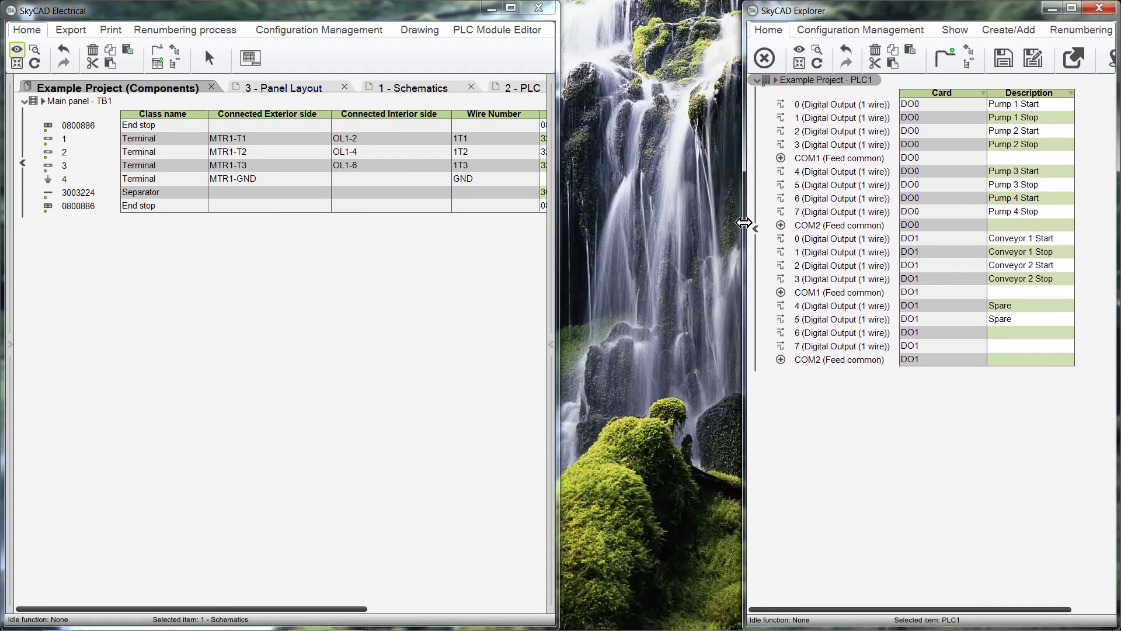
{"action": "left_click_drag", "start_coordinate": [559, 227], "coordinate": [741, 226]}
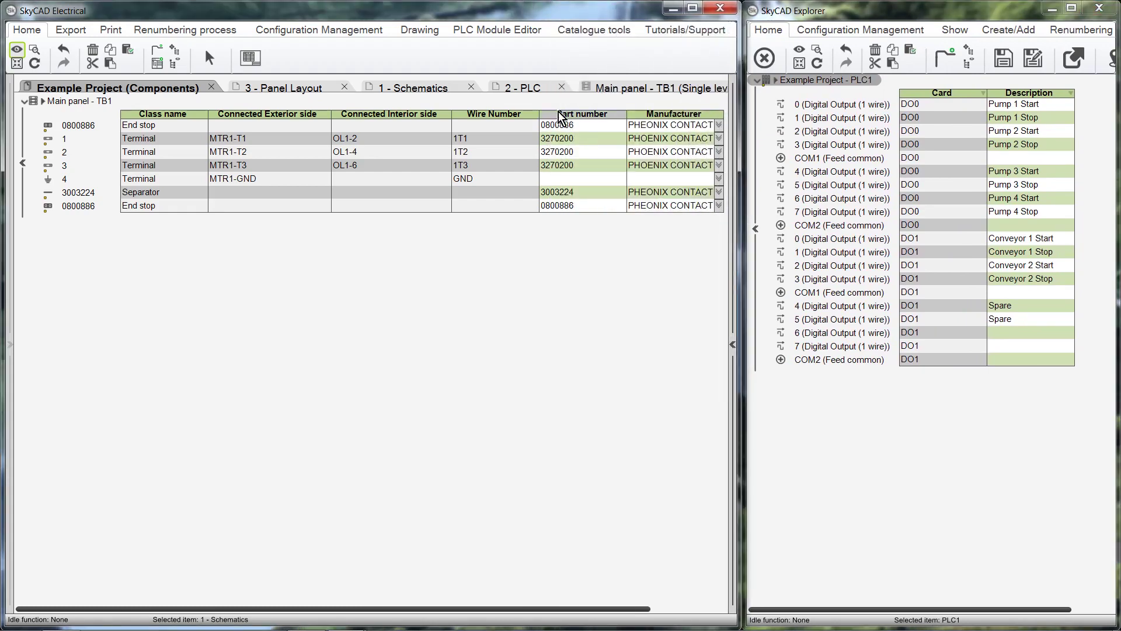
- On the 2 - PLC sheet, set the Description of DO1 output channel 6 to 'Spare'
{"action": "left_click", "coordinate": [546, 90]}
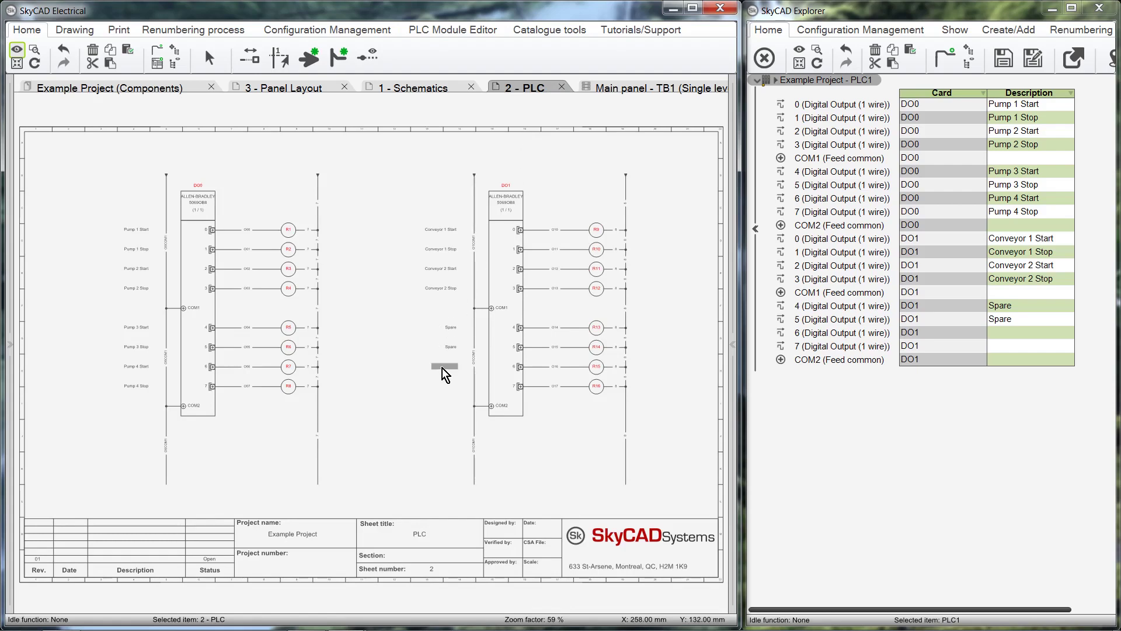
{"action": "scroll", "coordinate": [446, 373], "scroll_direction": "up", "scroll_amount": 5}
{"action": "left_click", "coordinate": [455, 375]}
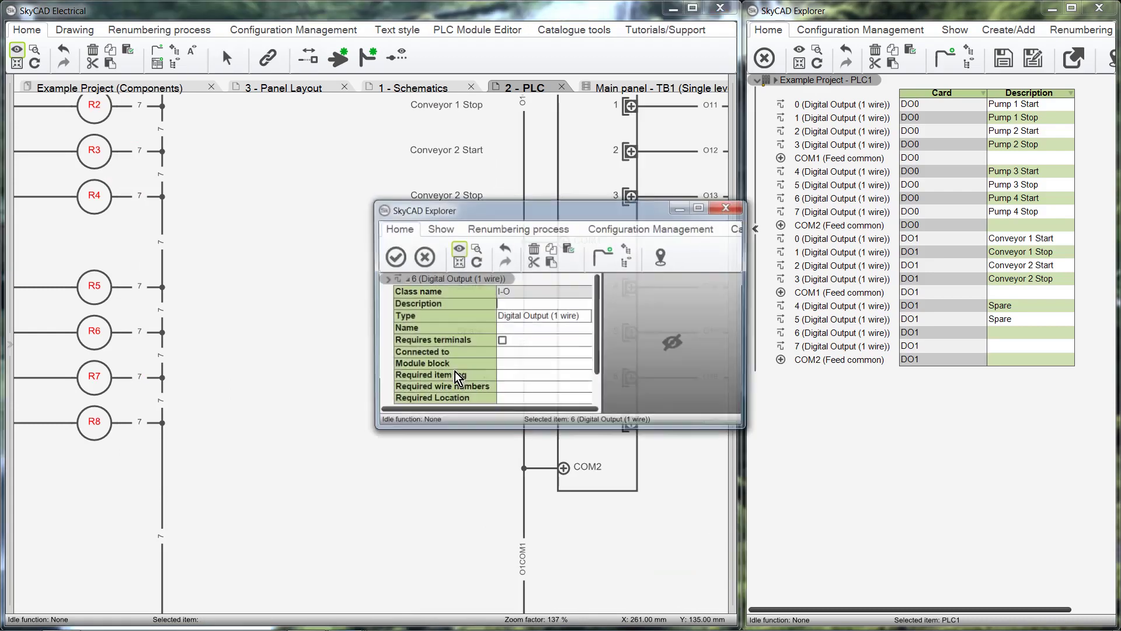
{"action": "type", "text": "Spare"}
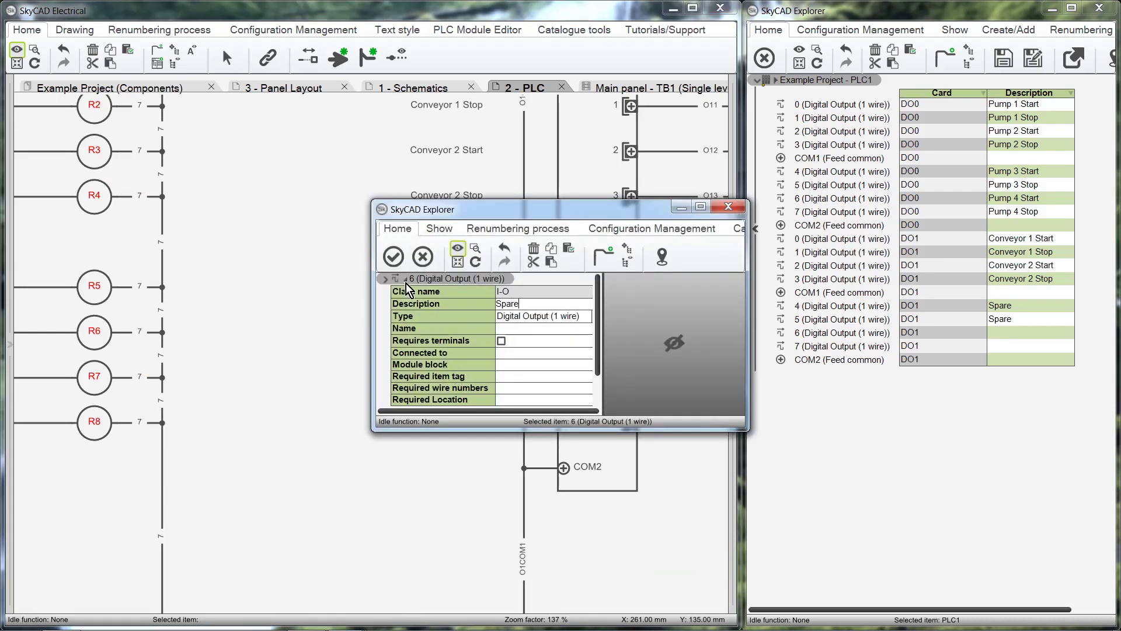
{"action": "left_click", "coordinate": [393, 256]}
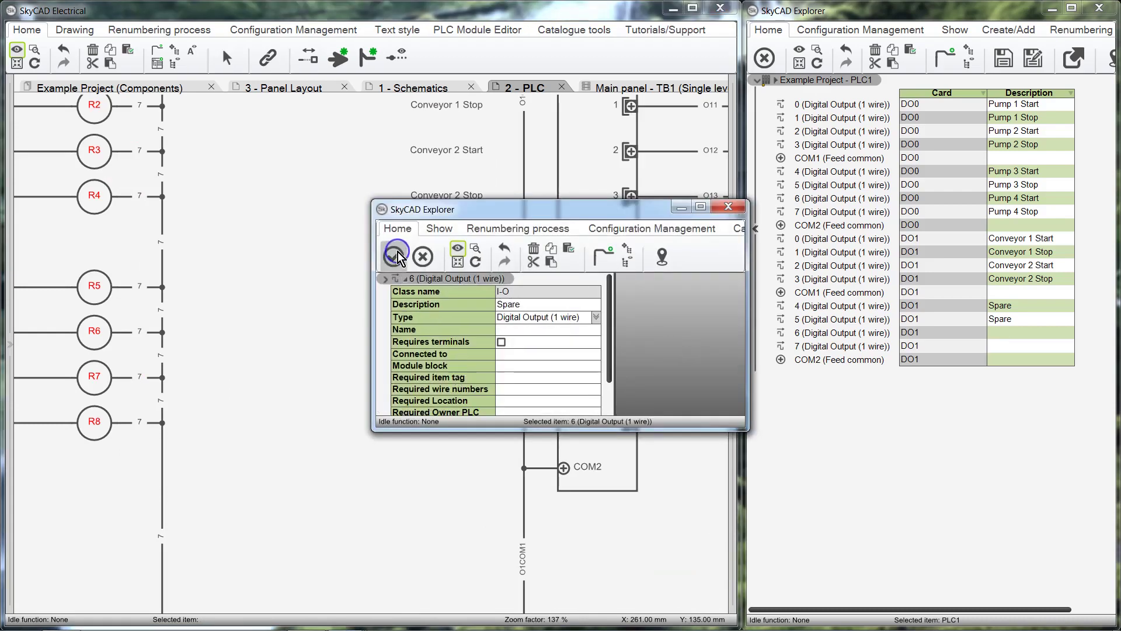